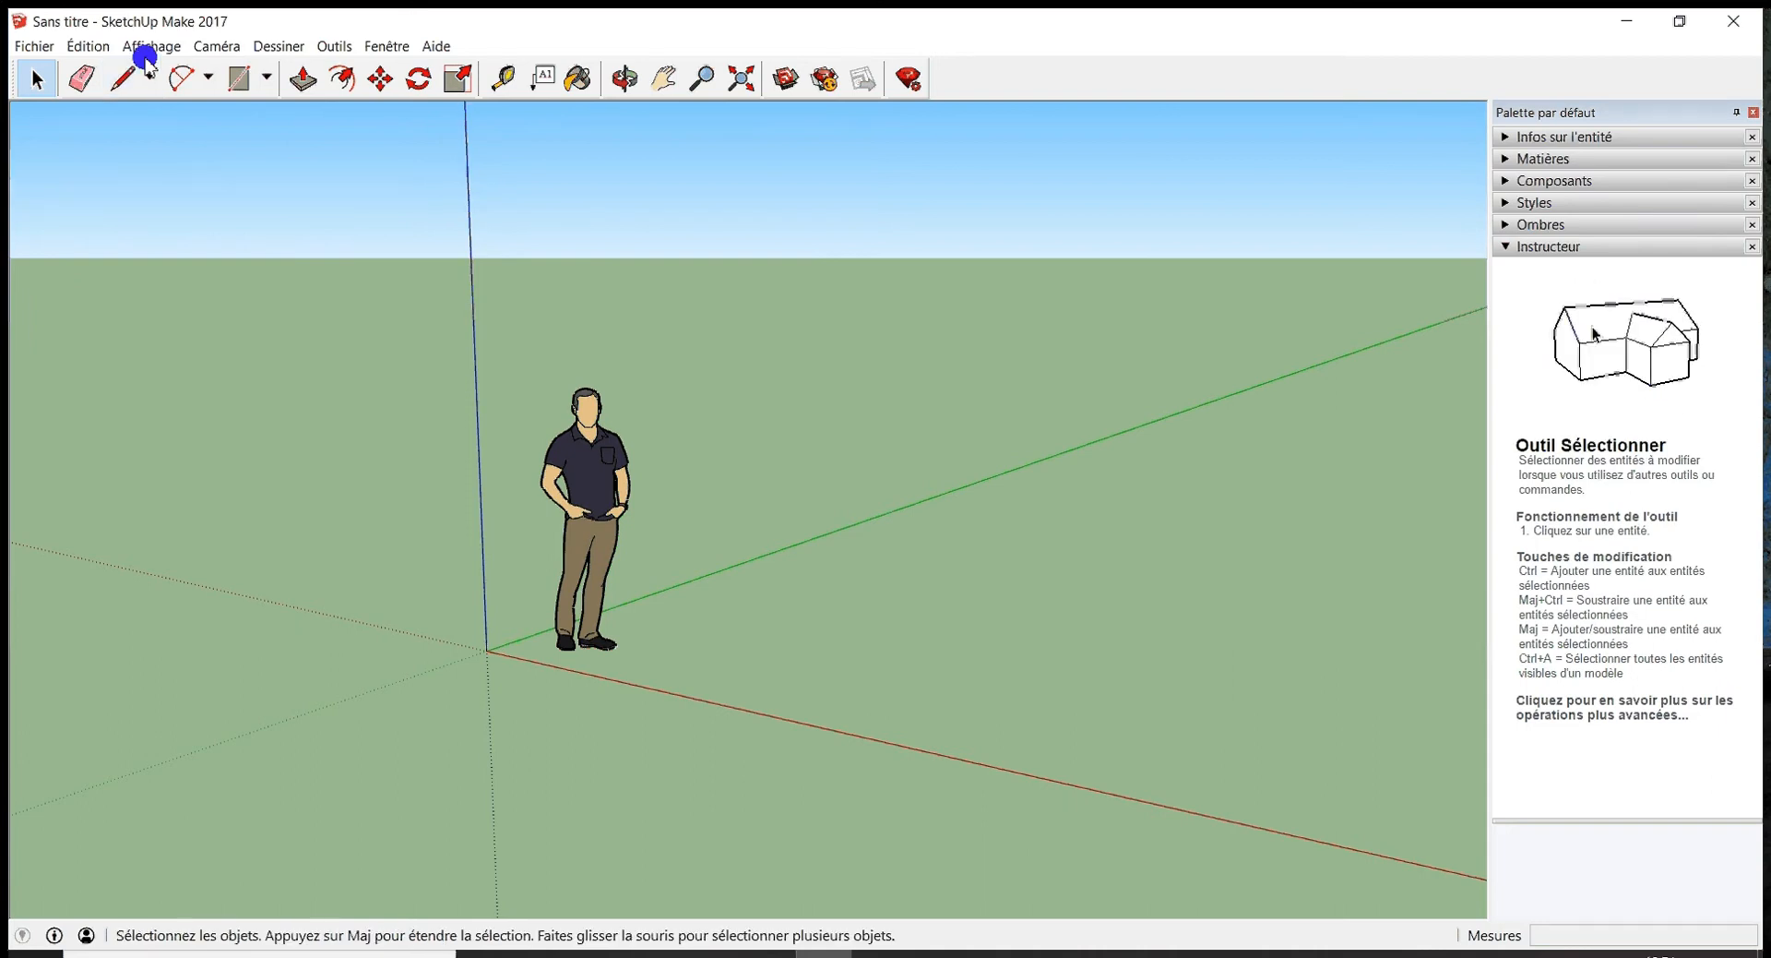
# - In the toolbar settings, hide the Premiers pas toolbar and show the Banque toolbar
pyautogui.click(148, 48)
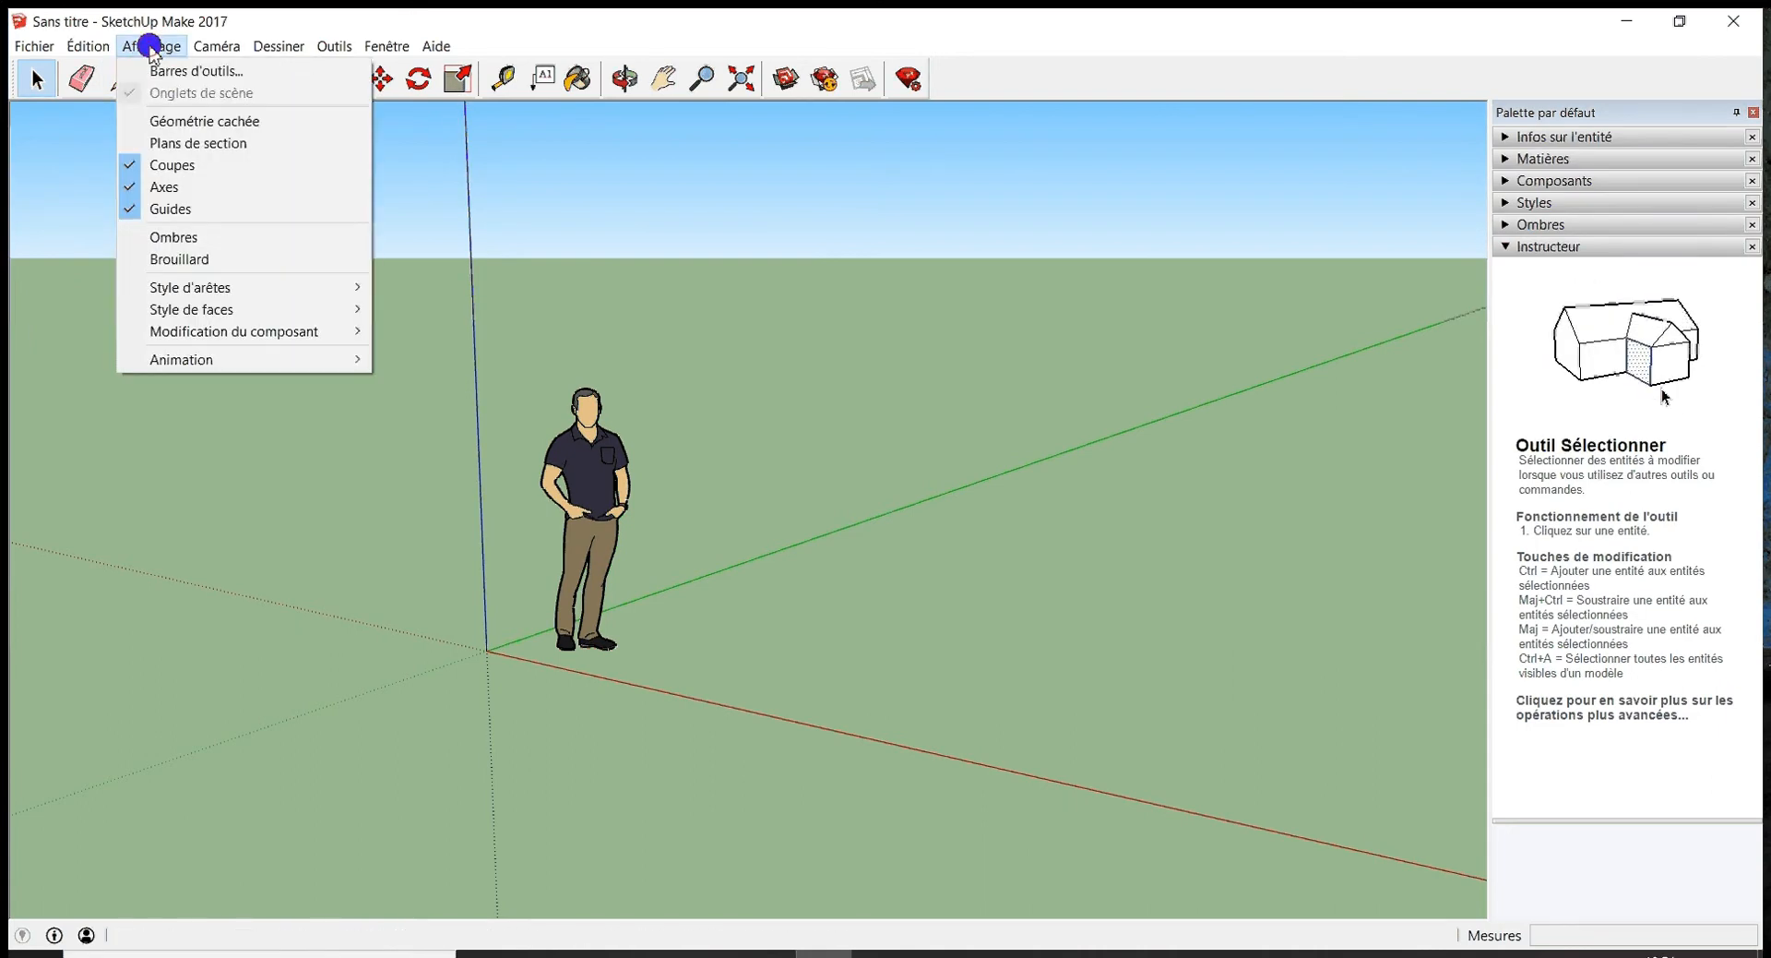
pyautogui.click(185, 71)
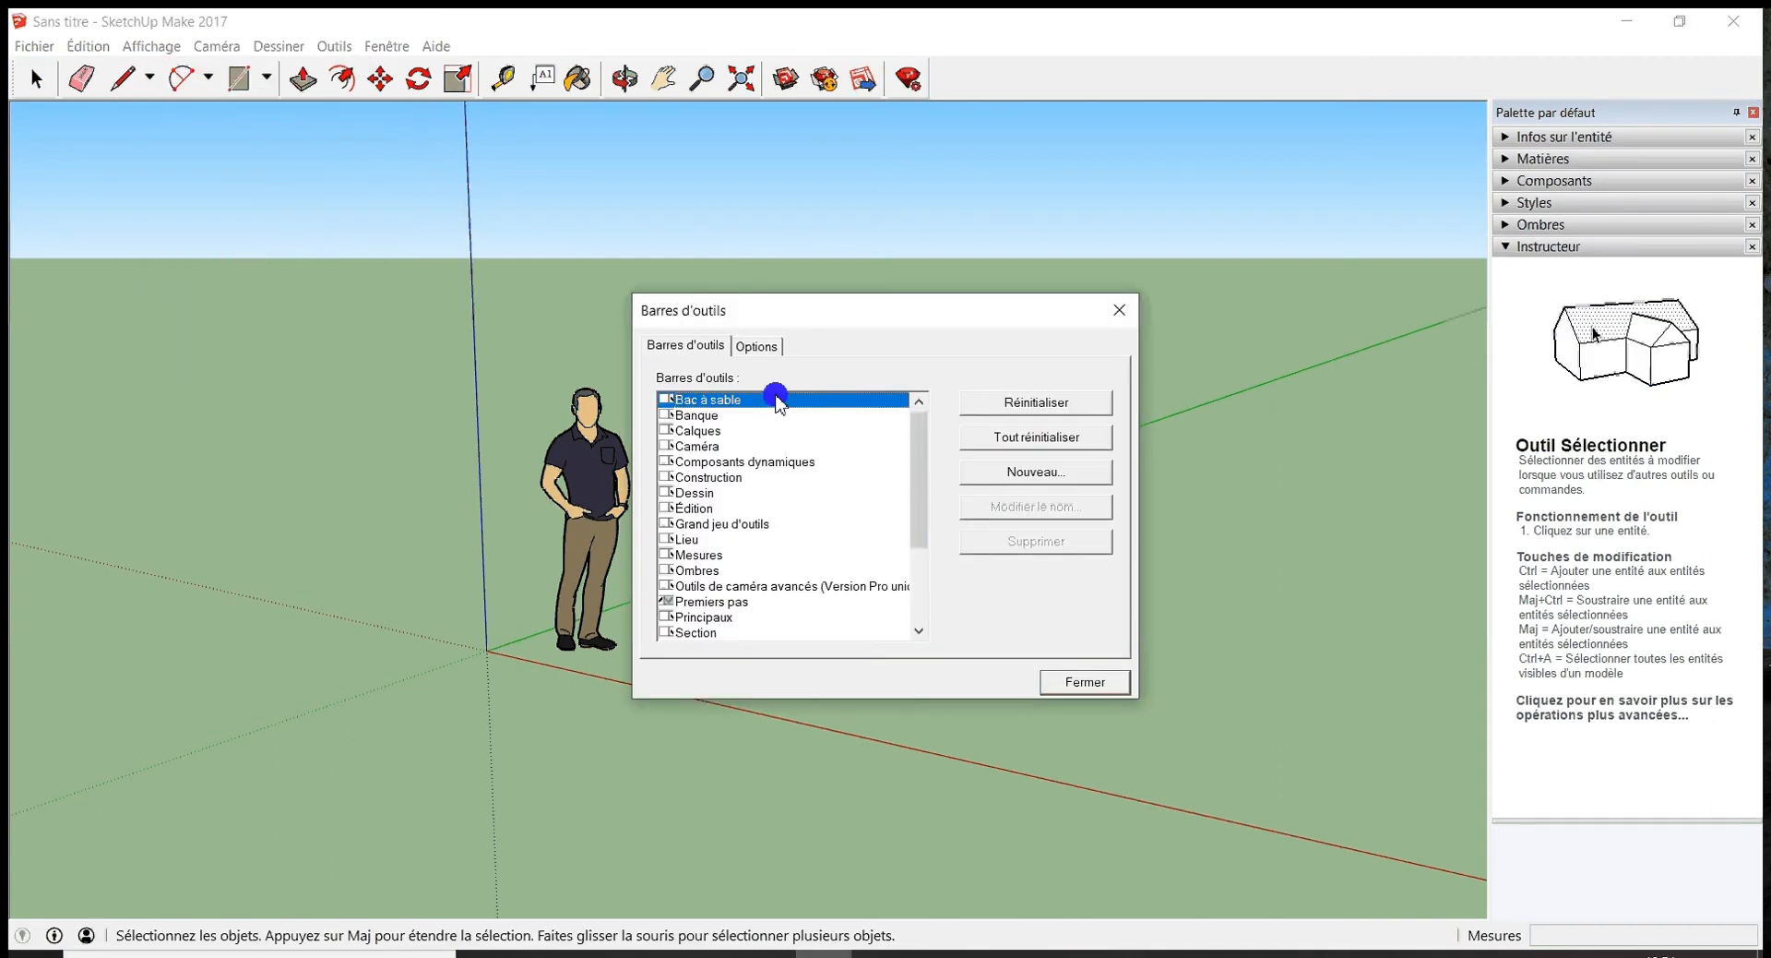
pyautogui.moveTo(869, 319); pyautogui.dragTo(918, 168)
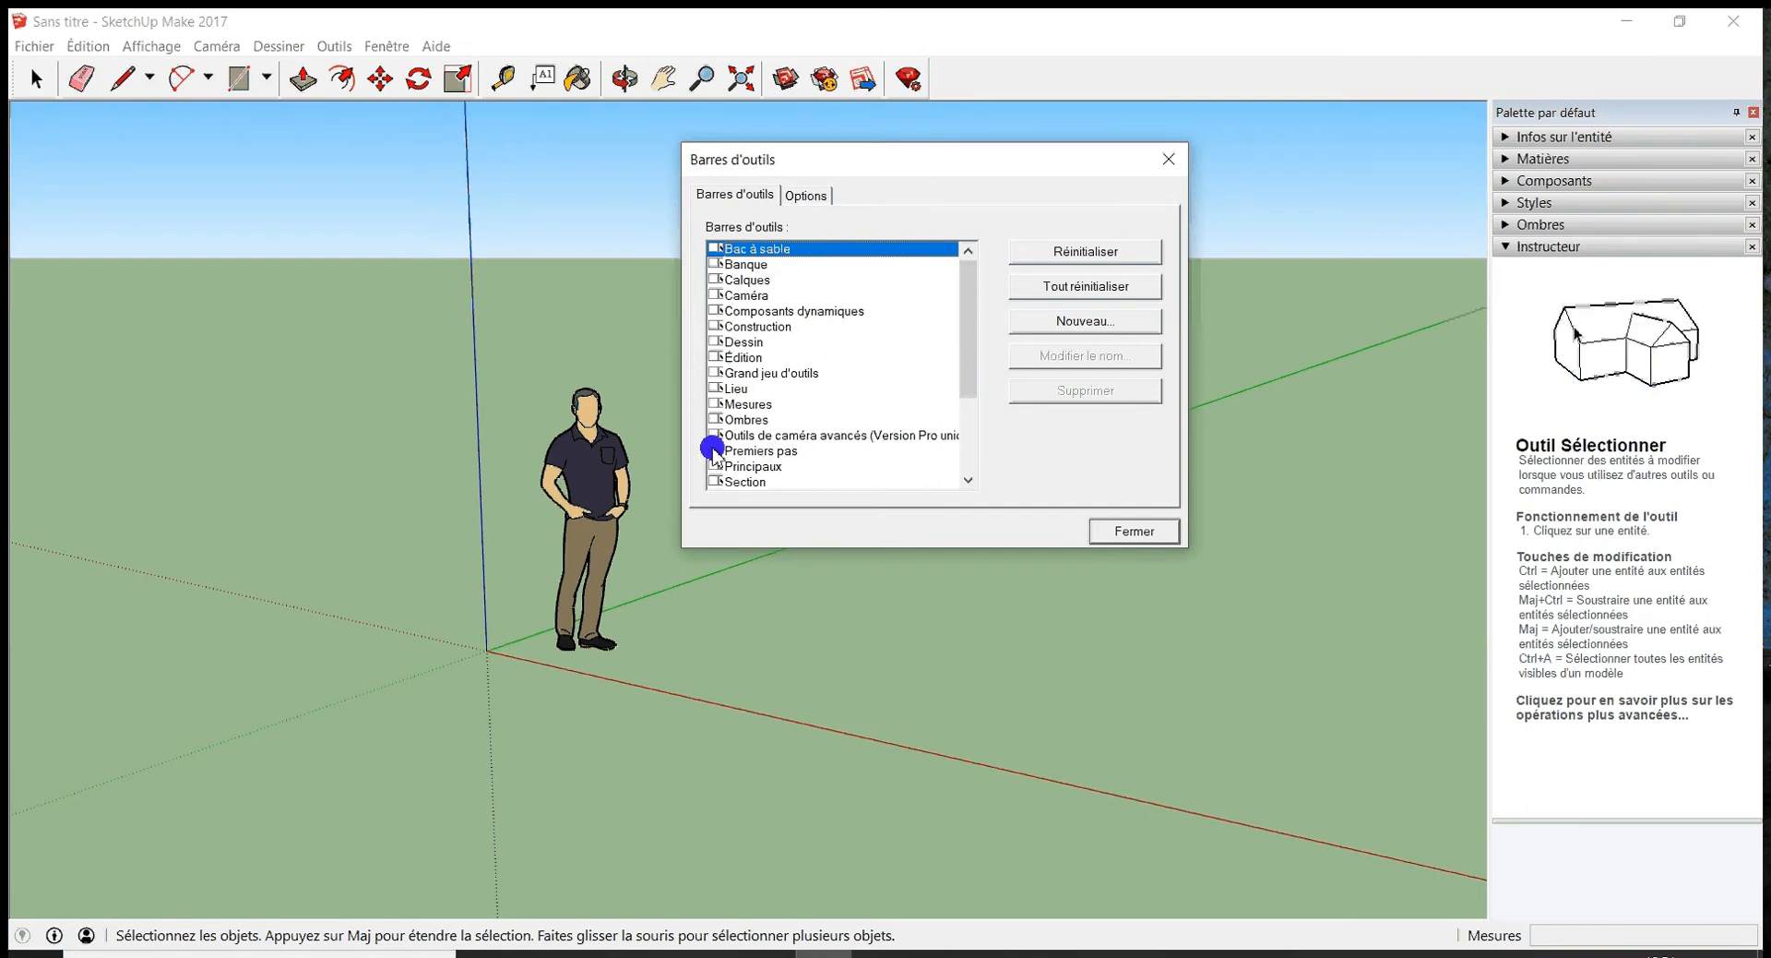
pyautogui.click(709, 452)
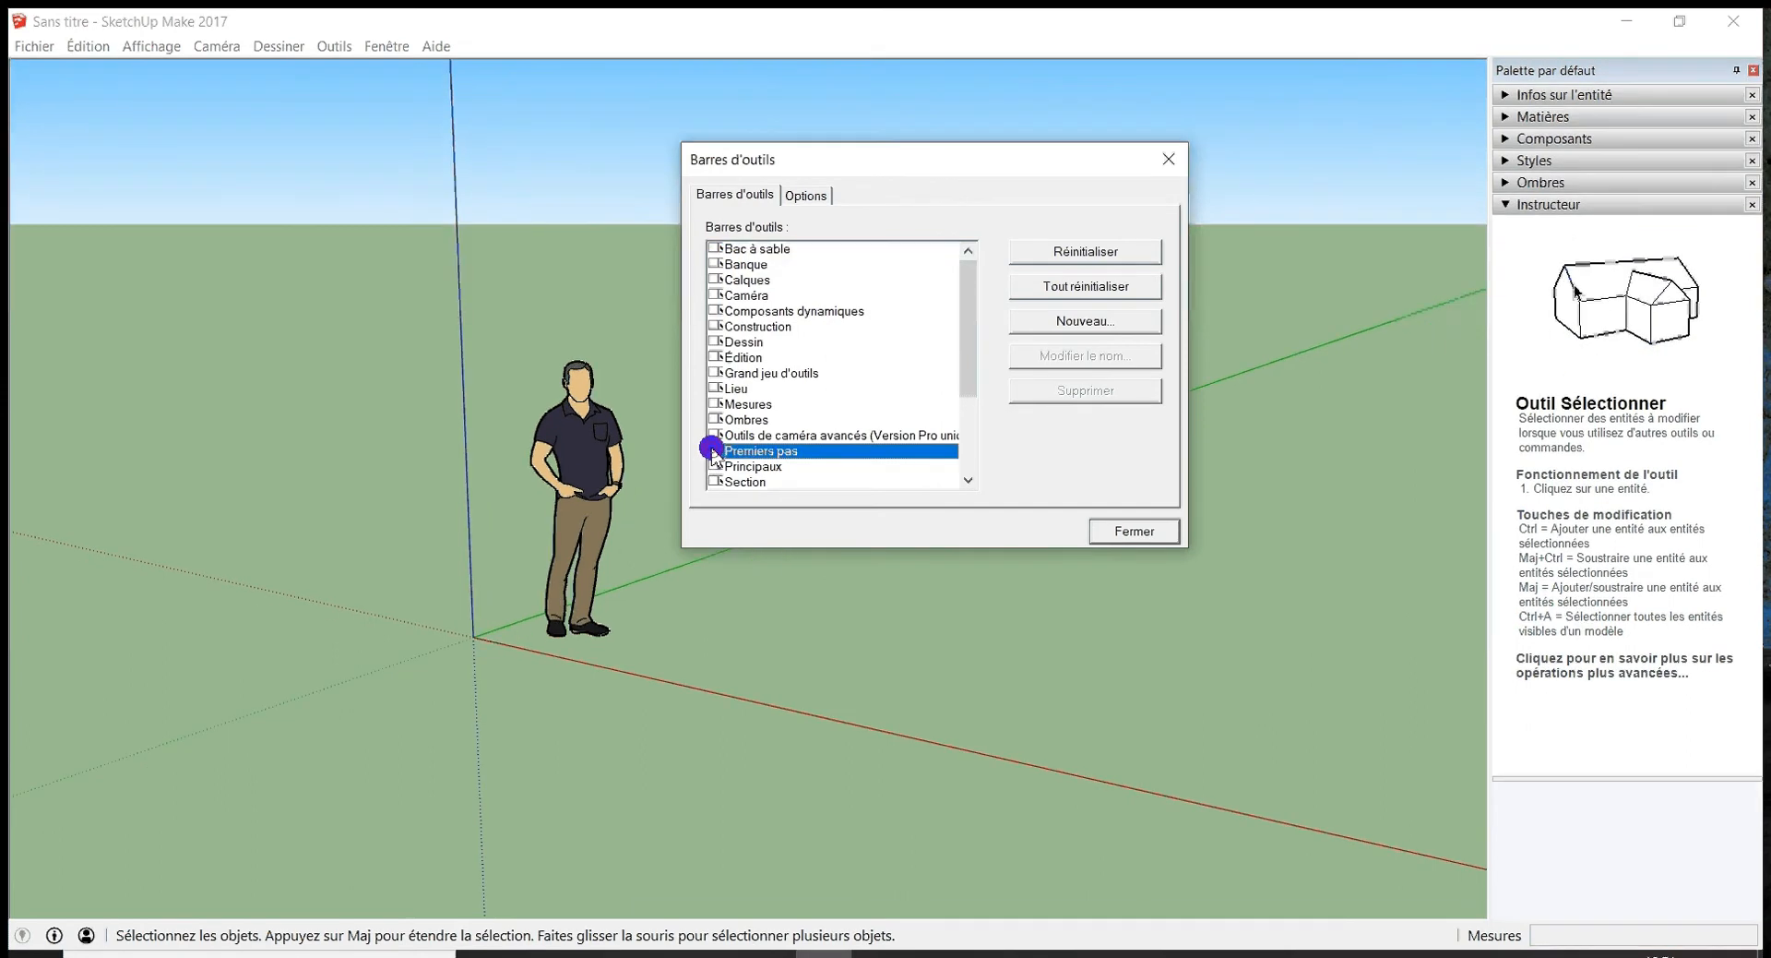
pyautogui.click(714, 265)
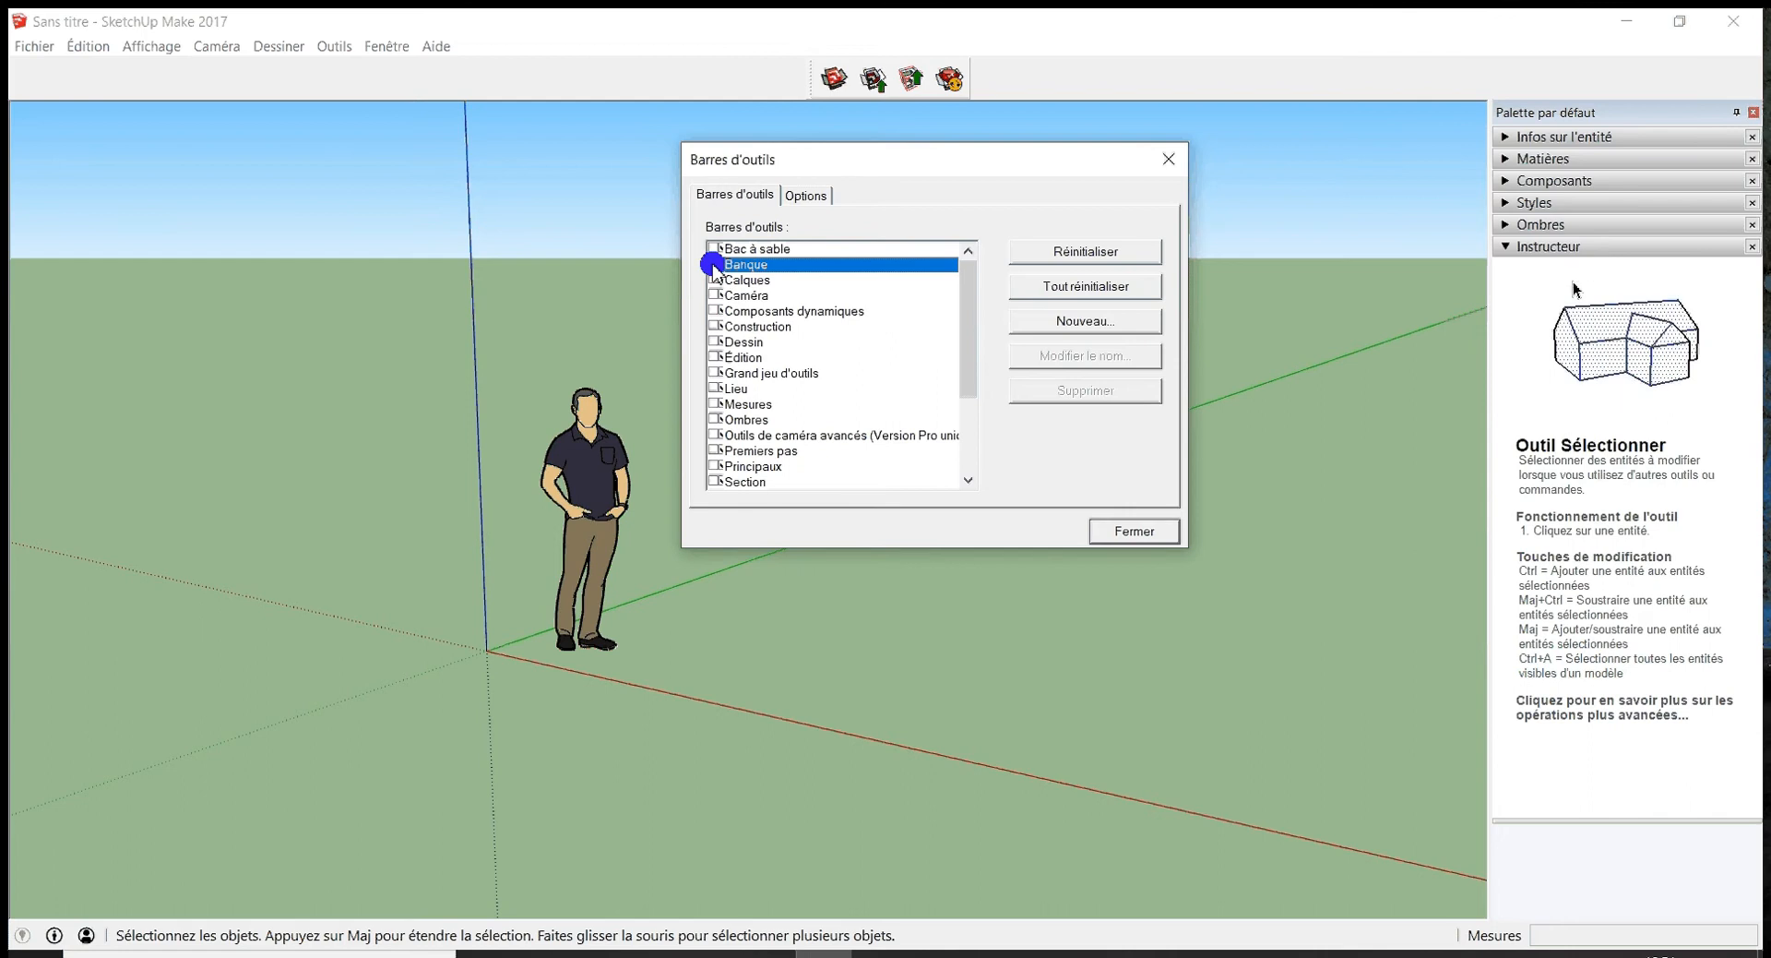
pyautogui.click(715, 264)
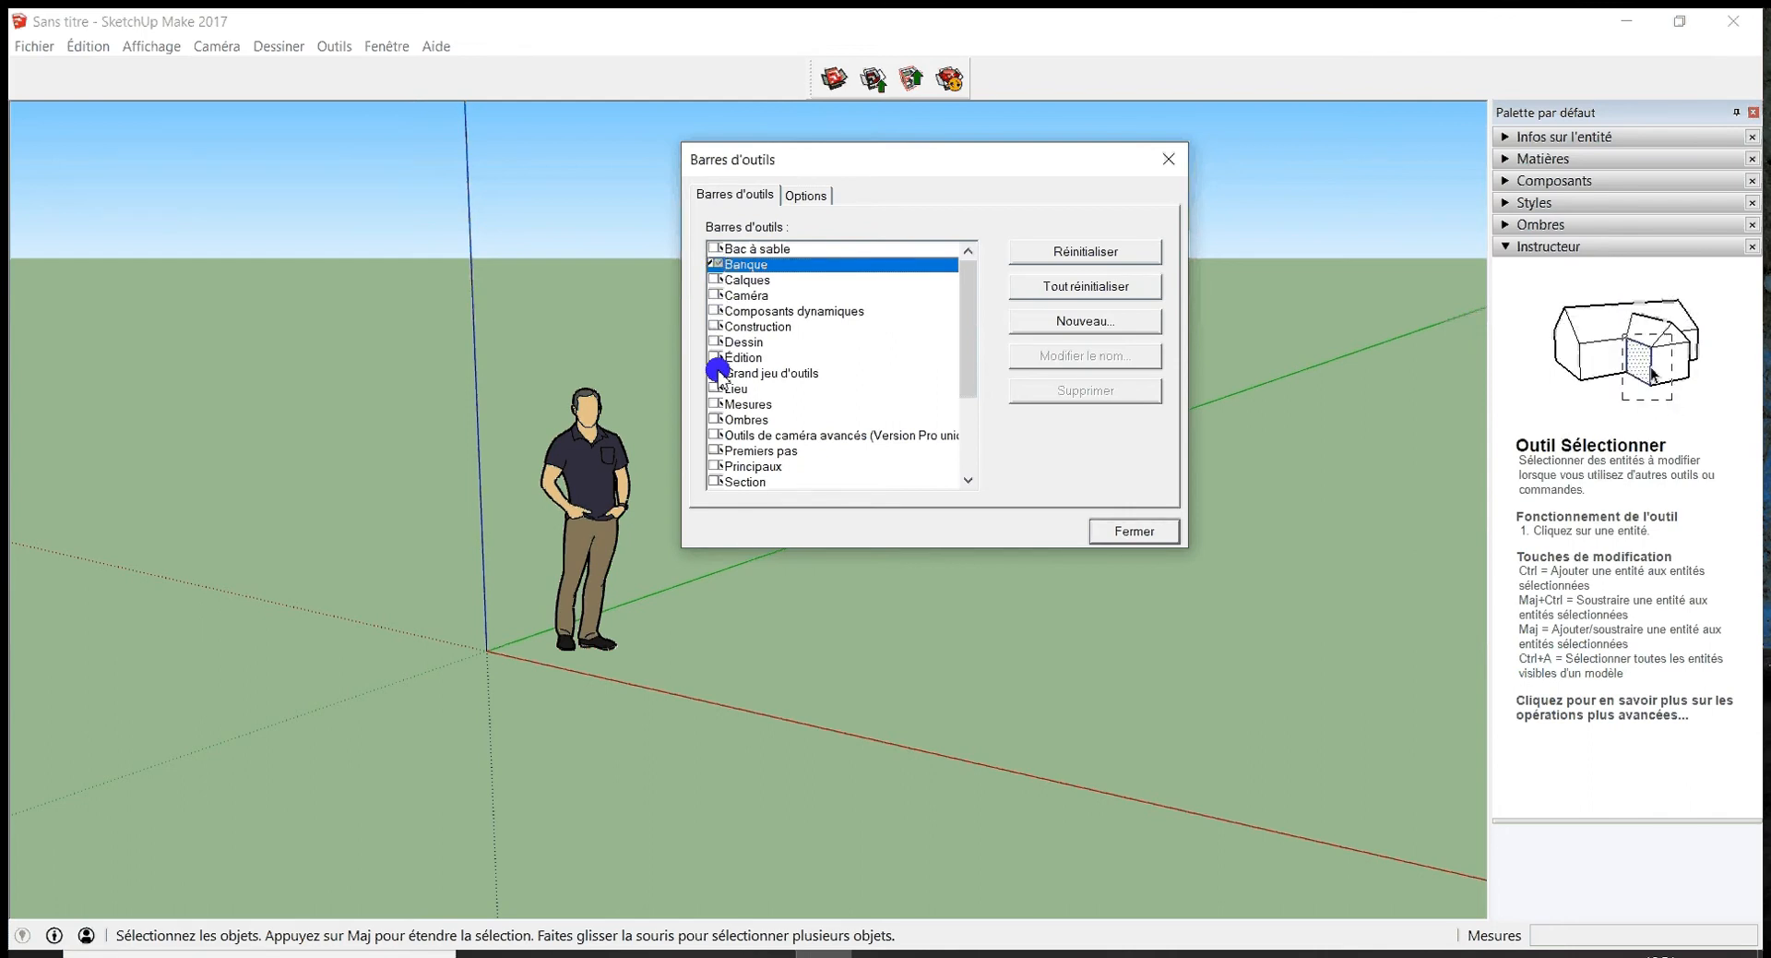
# - Show the Standard, Styles, Vues and Grand jeu d'outils toolbars as well, and close the toolbar settings
pyautogui.scroll(-2, 752, 466)
pyautogui.click(715, 451)
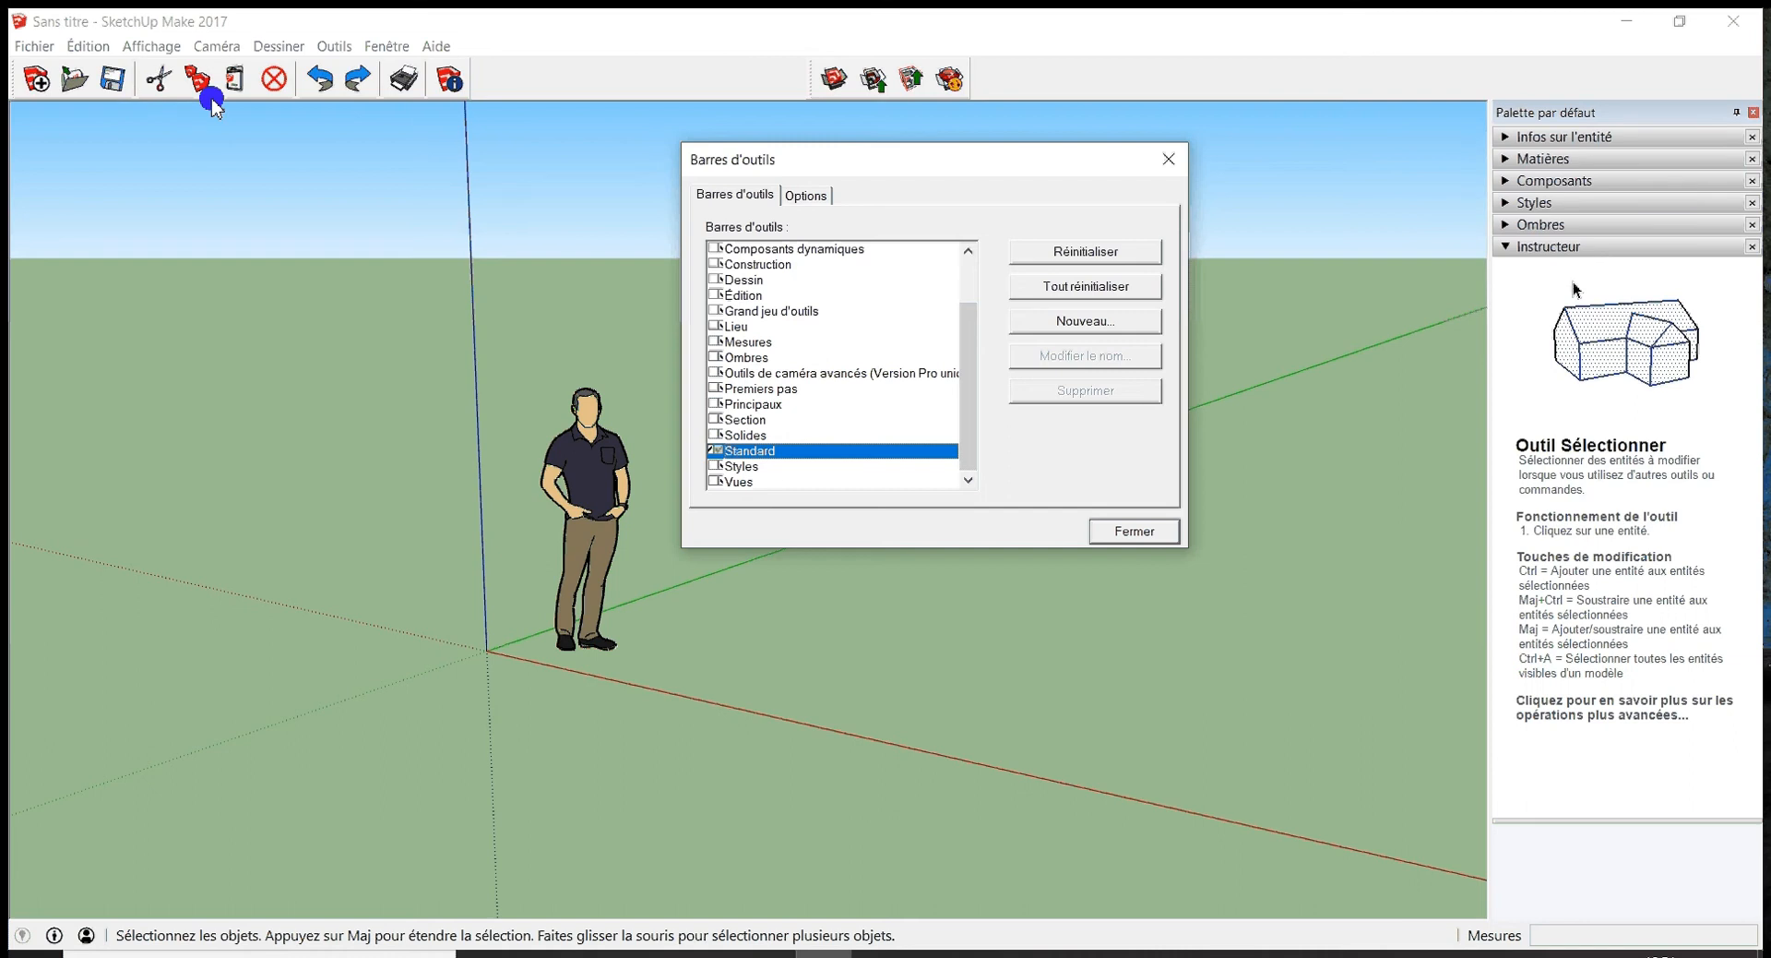
pyautogui.click(716, 467)
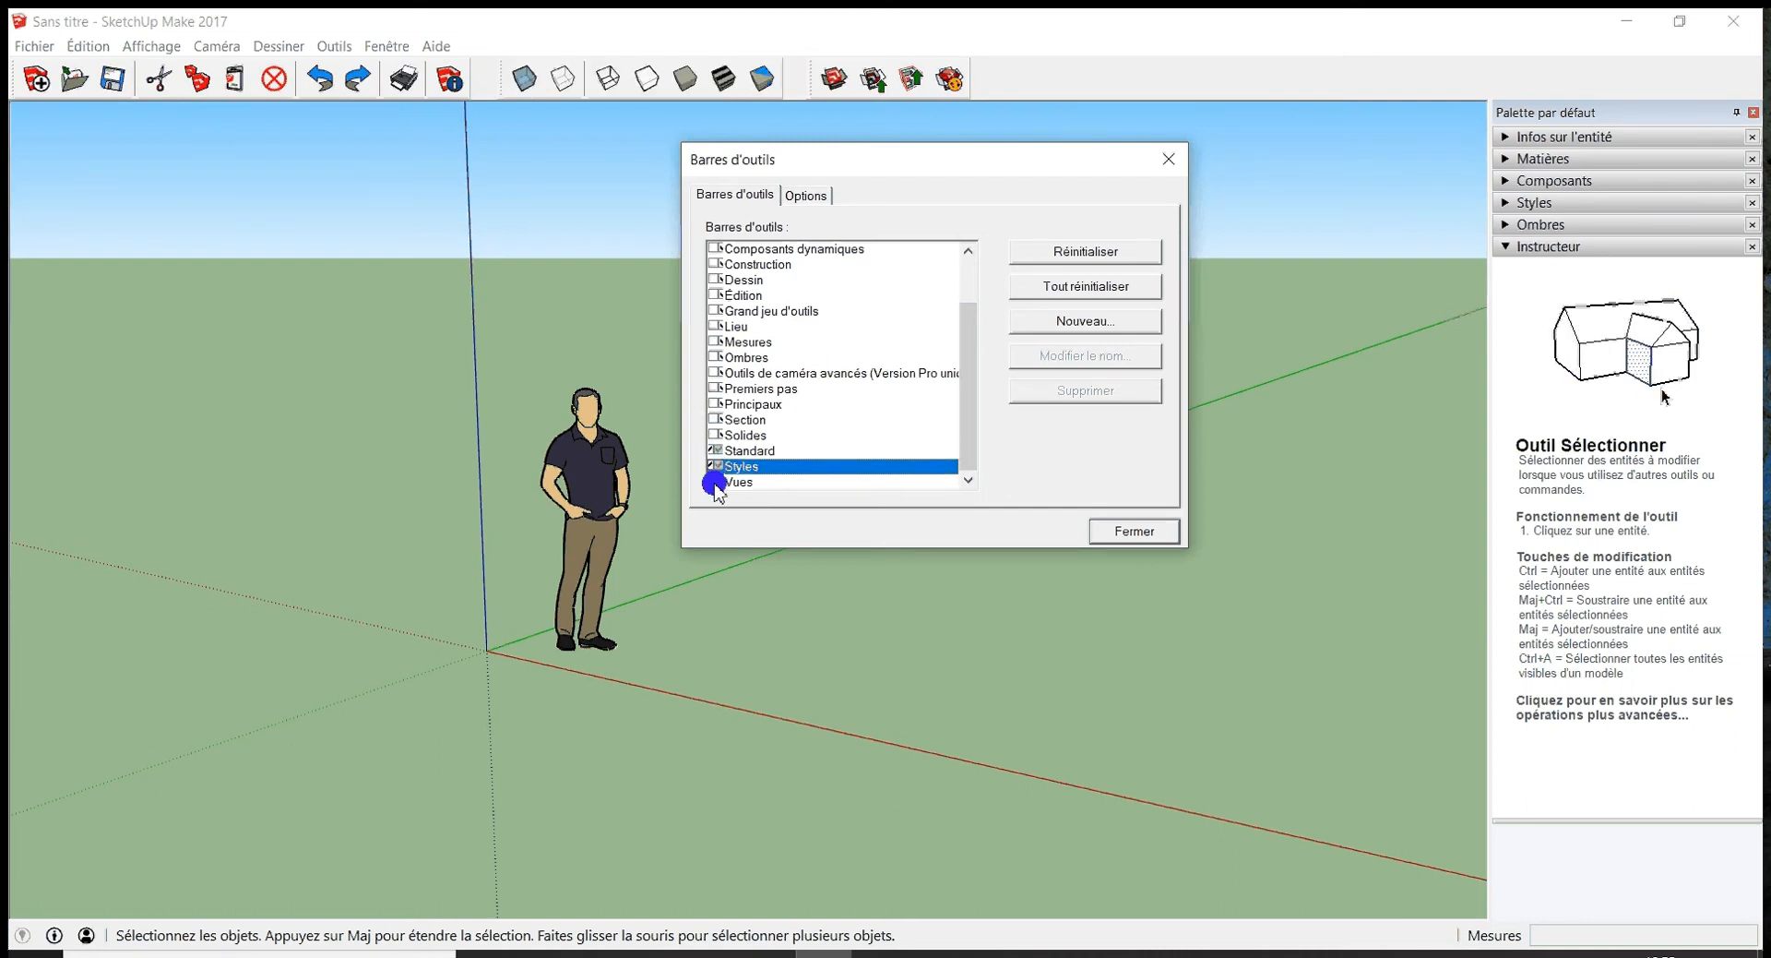
pyautogui.click(716, 483)
pyautogui.scroll(2, 749, 394)
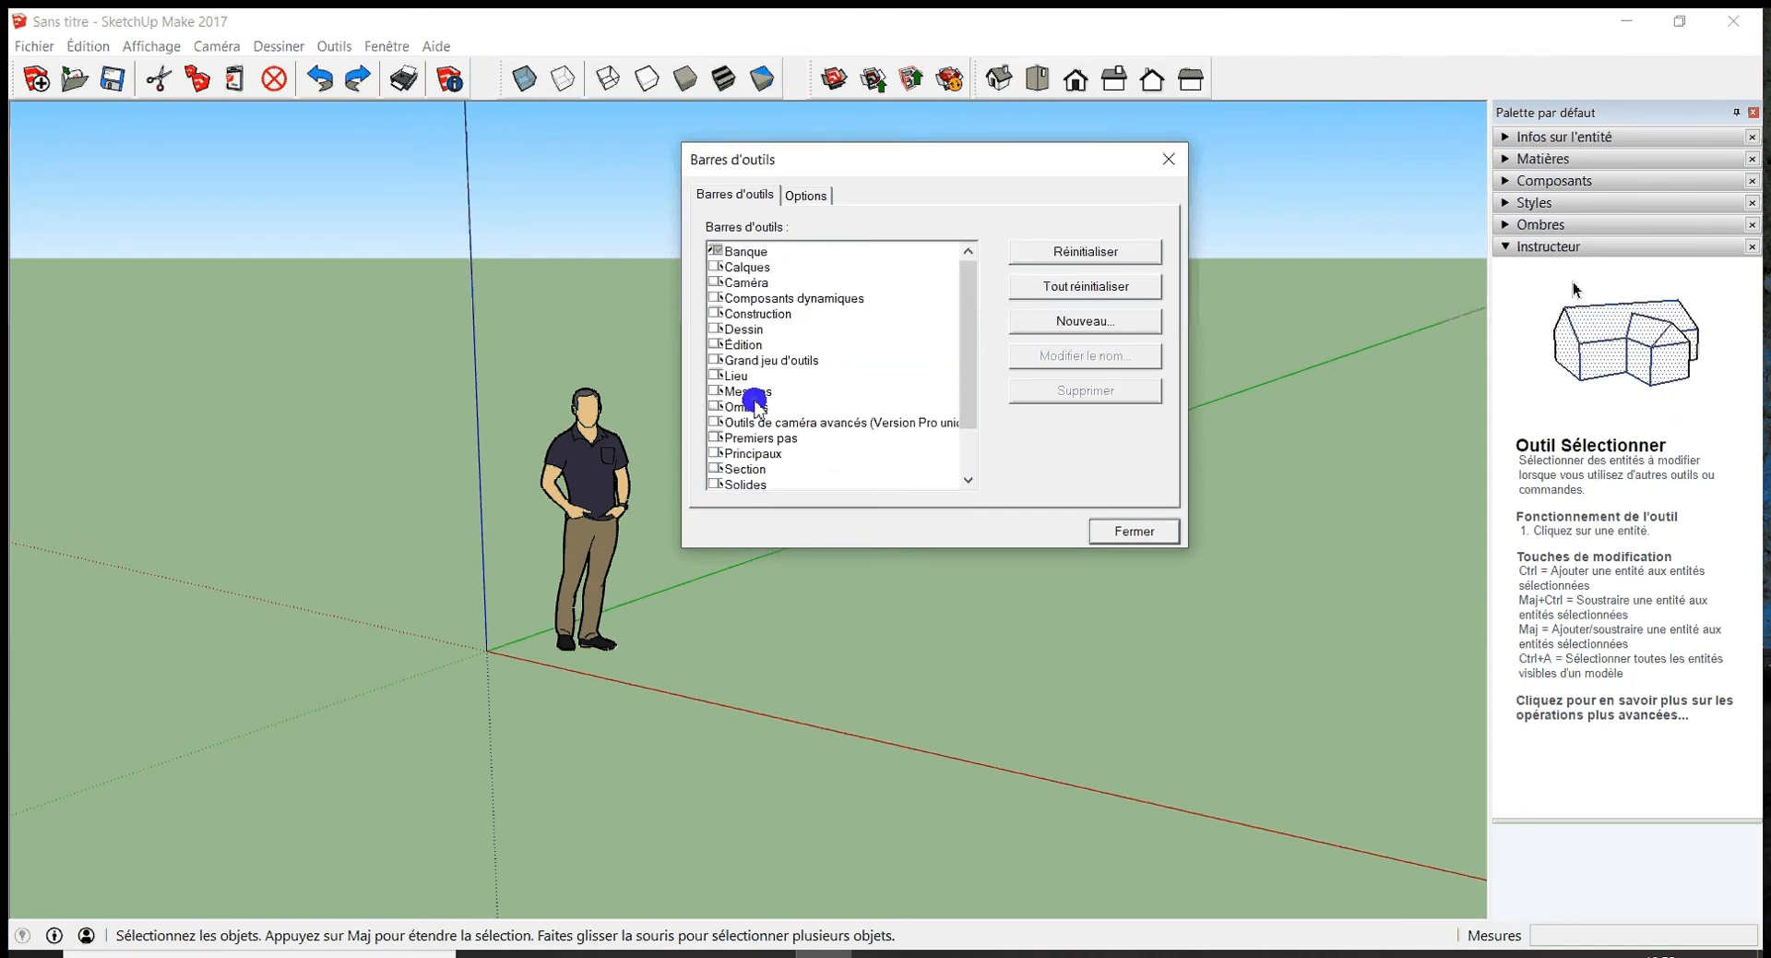
pyautogui.click(718, 372)
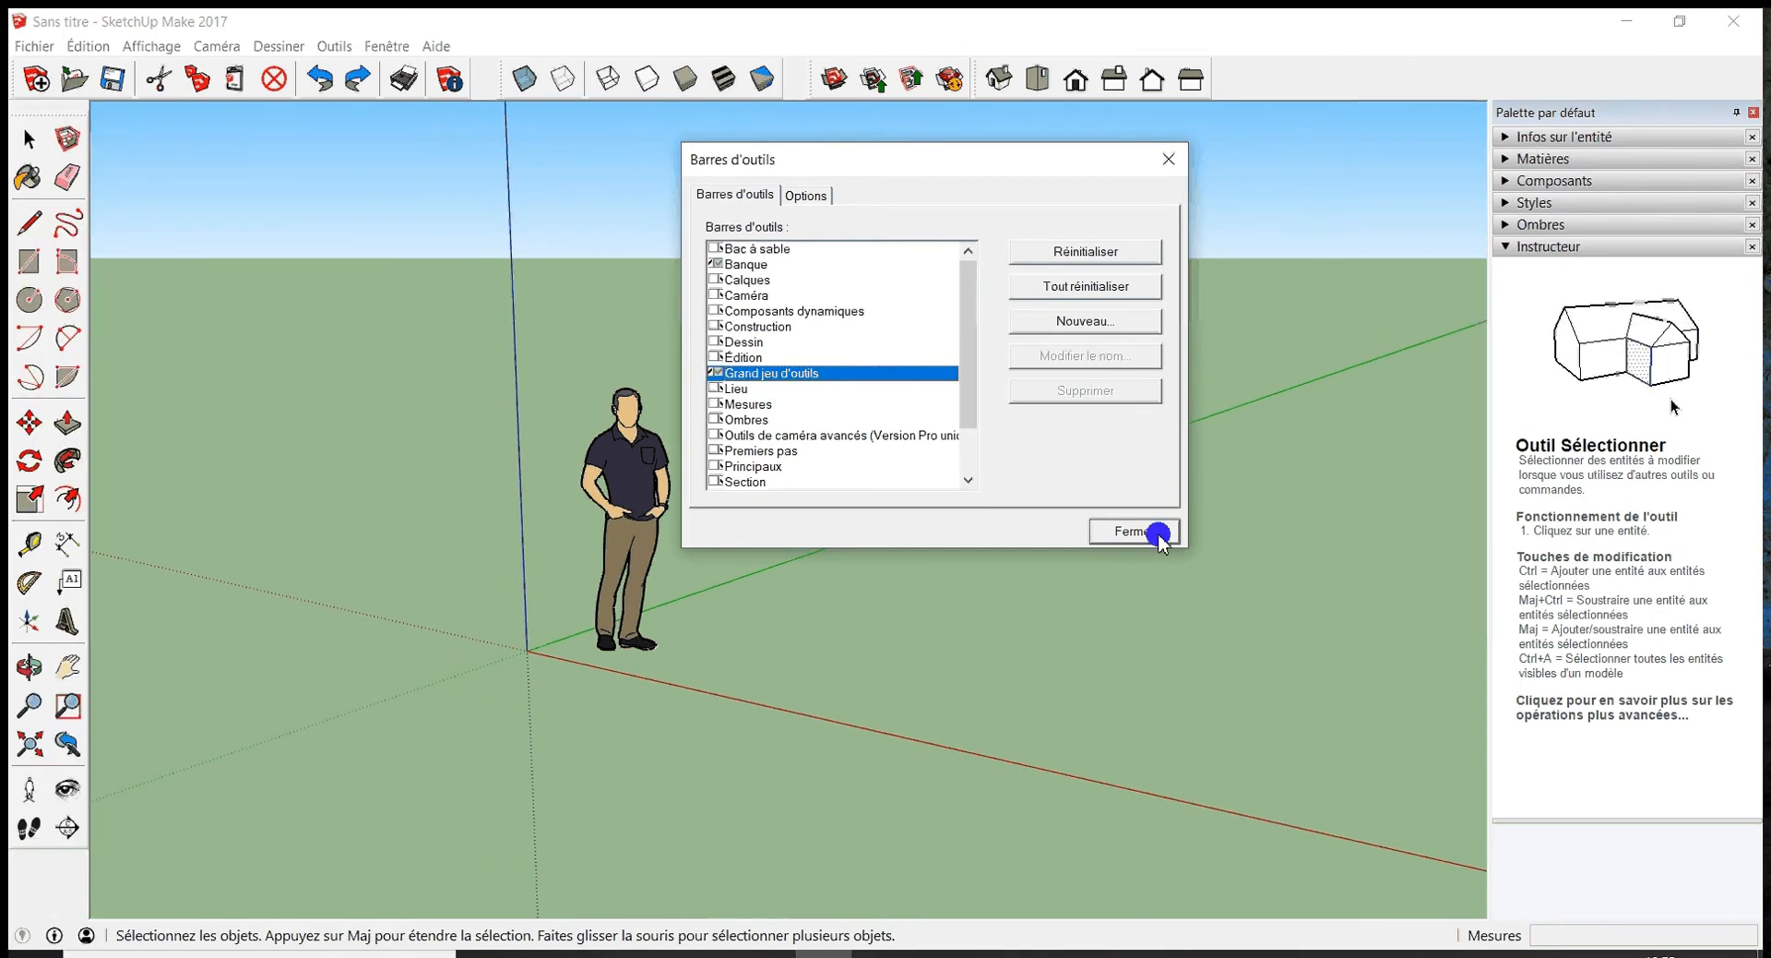
pyautogui.click(1135, 531)
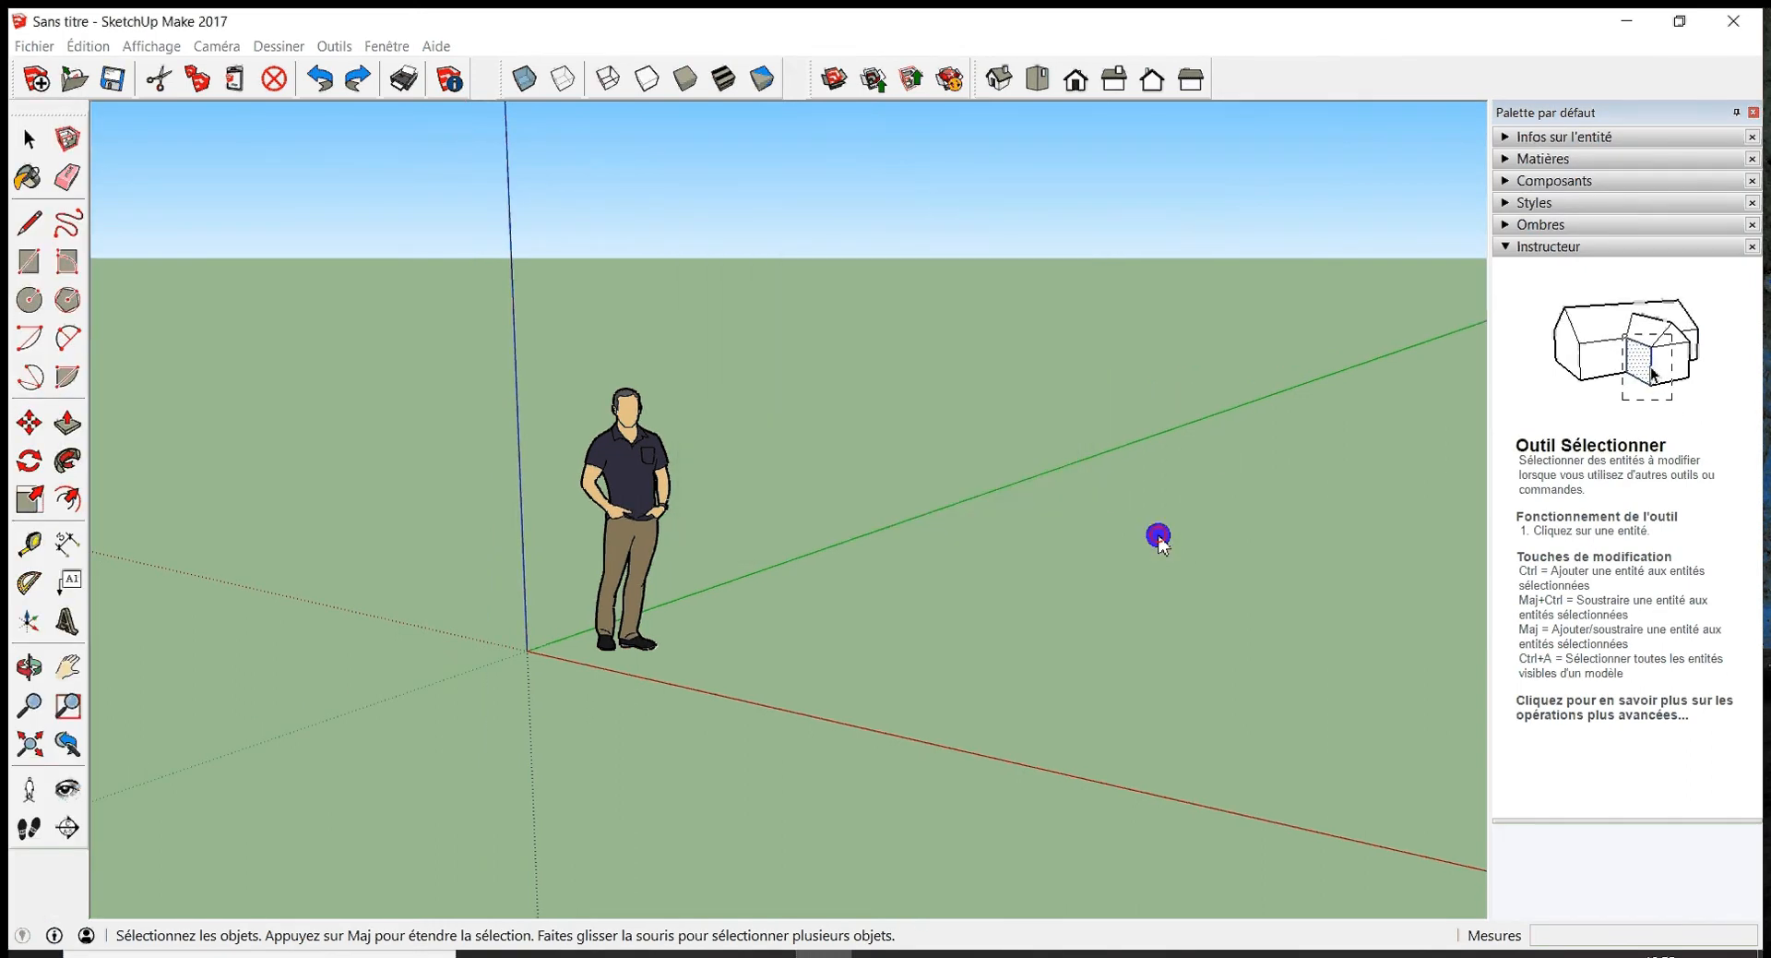
# - View the scene from the isometric, top, front, right, back and left standard views, and return to the isometric view
pyautogui.click(48, 87)
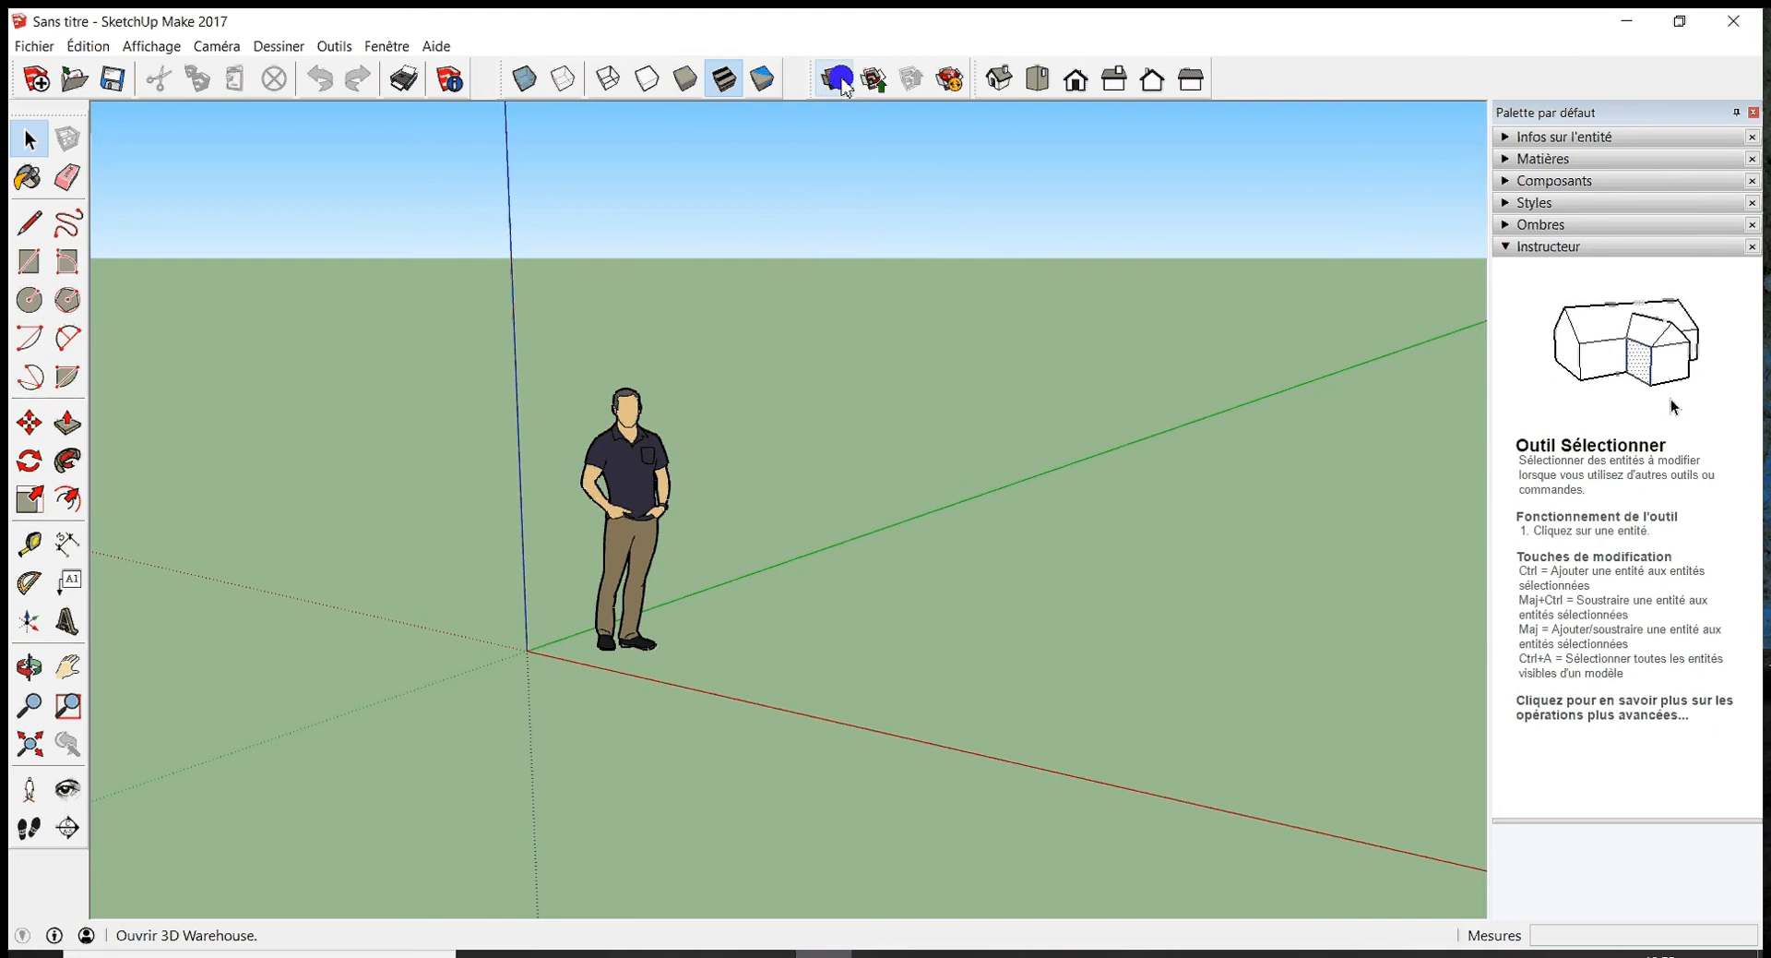
pyautogui.click(1002, 81)
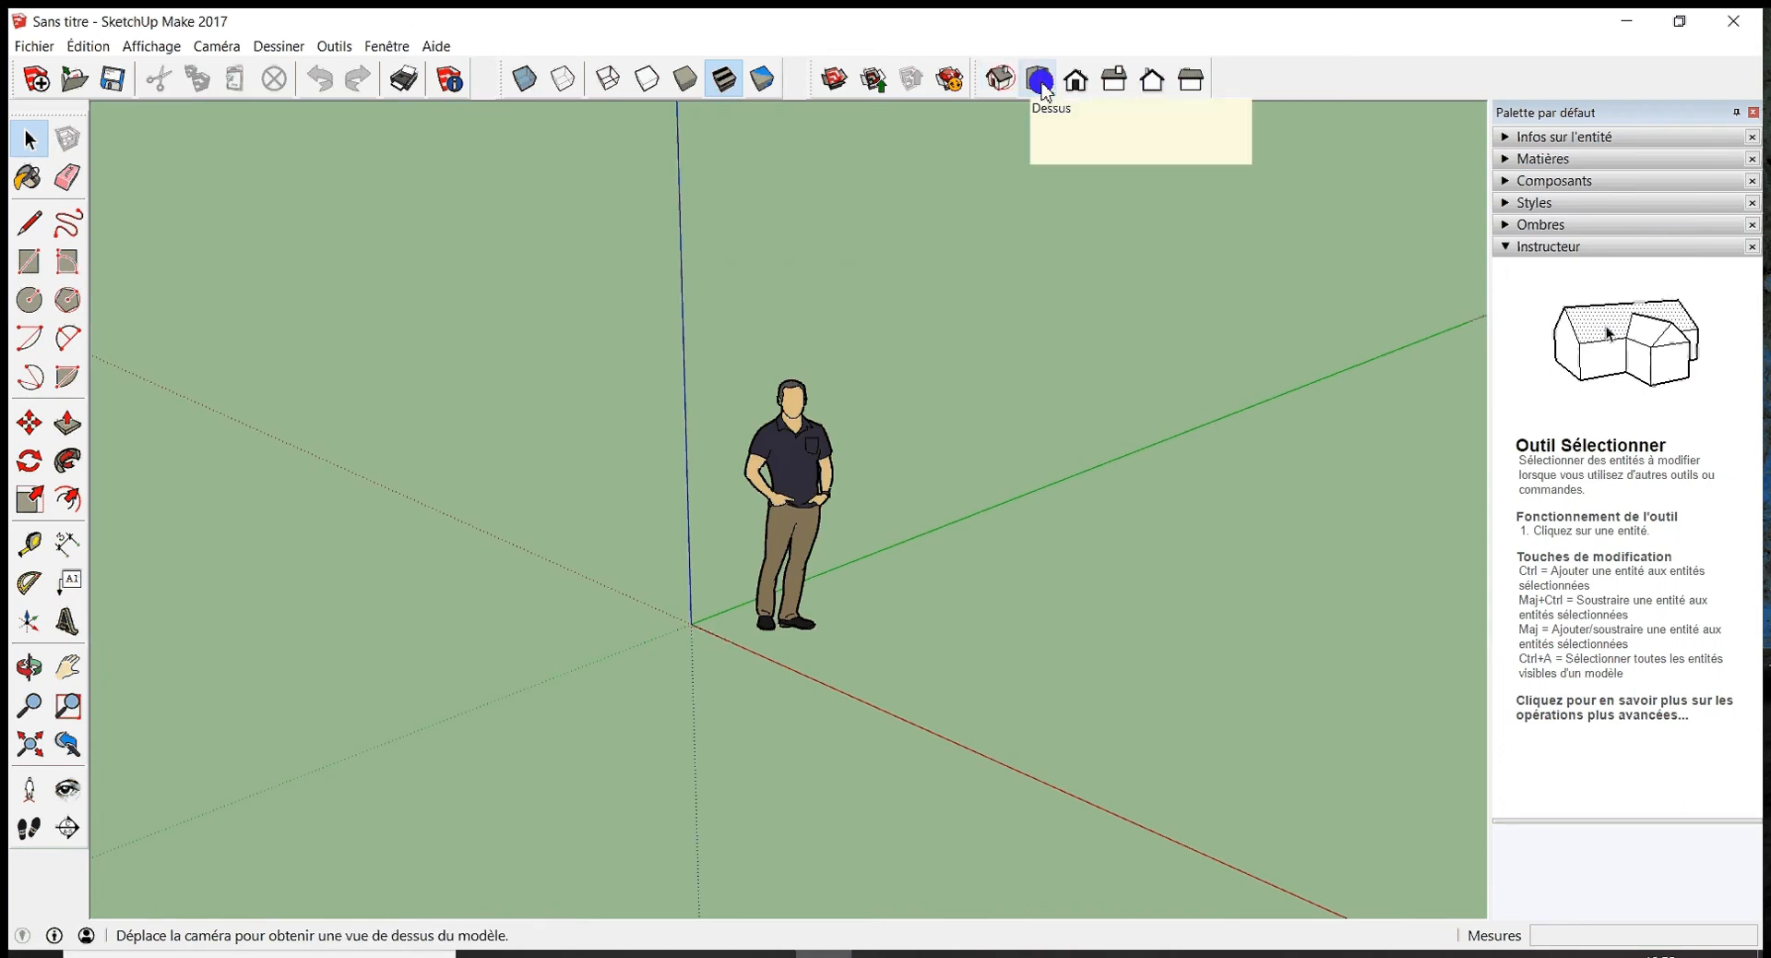
pyautogui.click(1037, 82)
pyautogui.click(1076, 81)
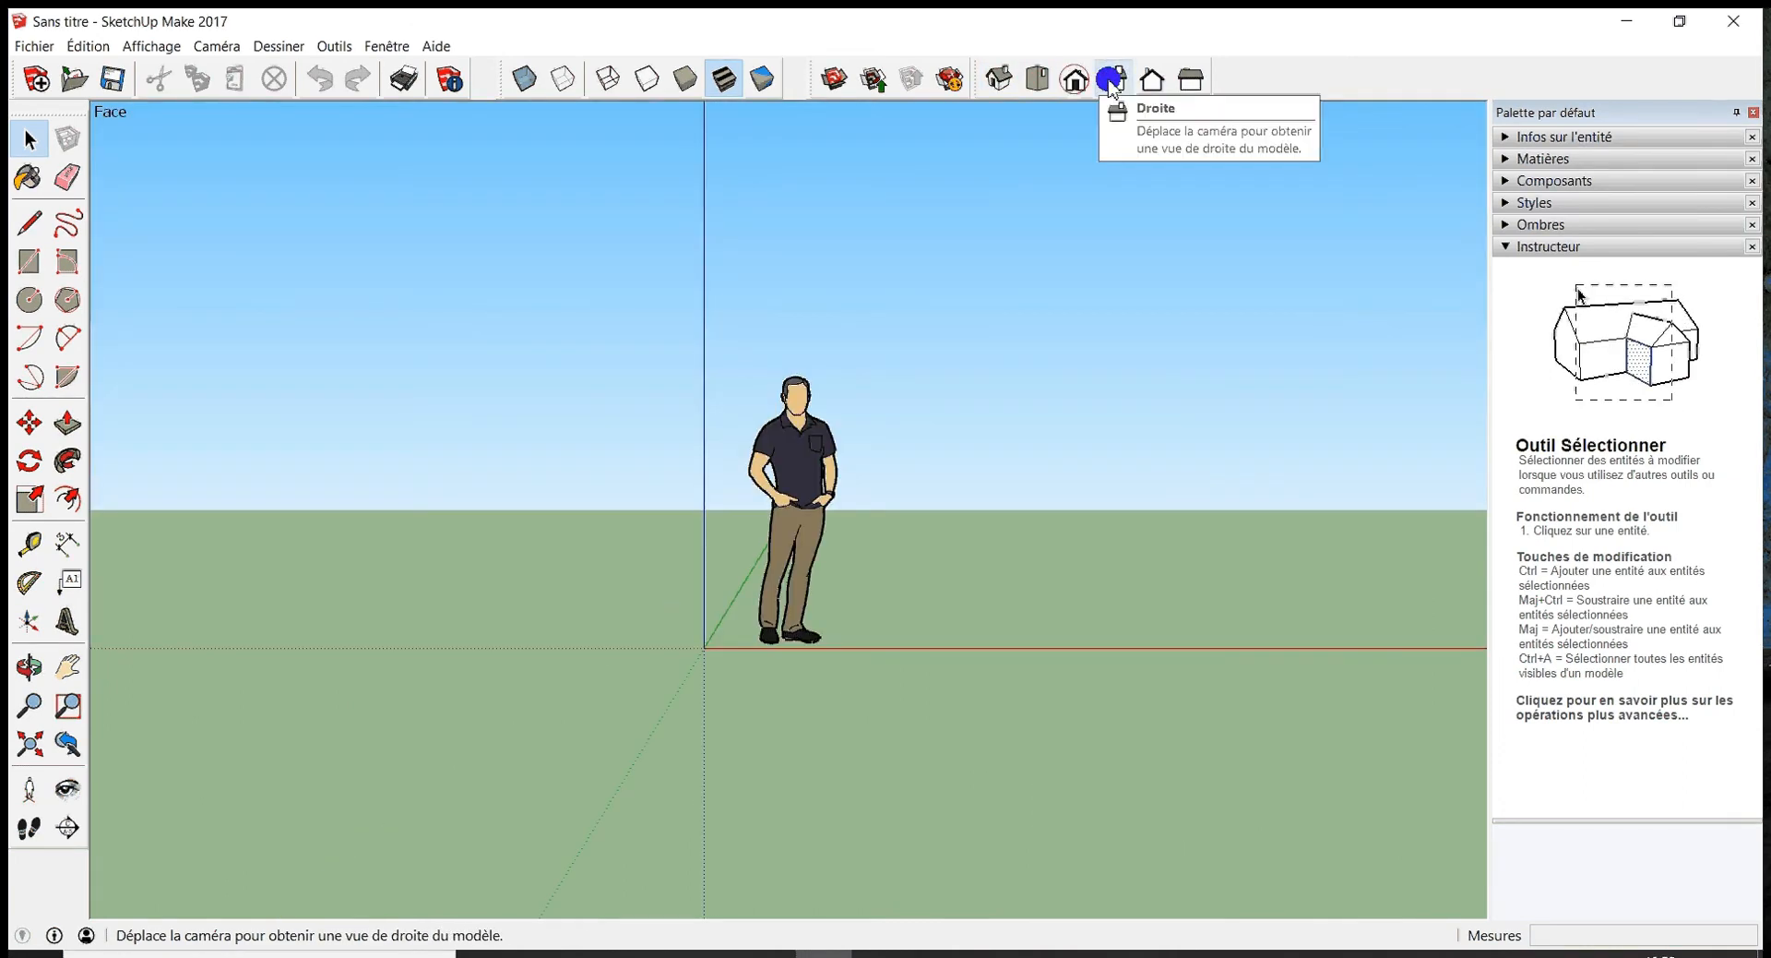
pyautogui.click(1114, 81)
pyautogui.click(1158, 84)
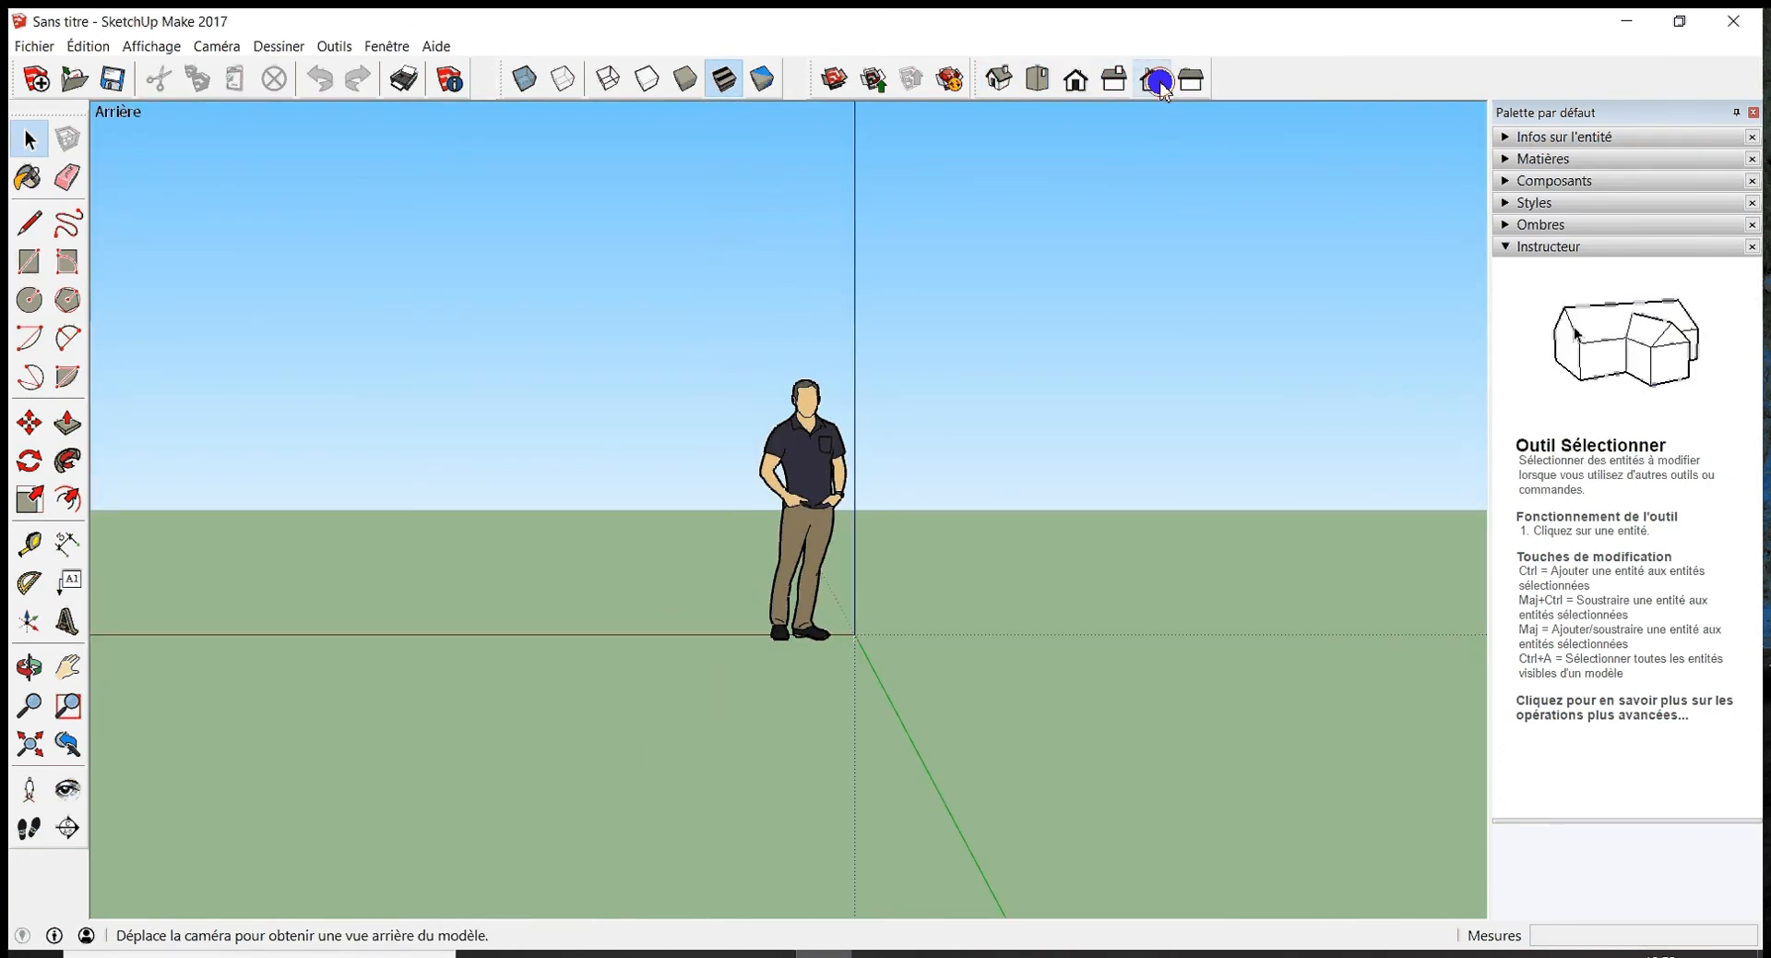
pyautogui.click(1192, 83)
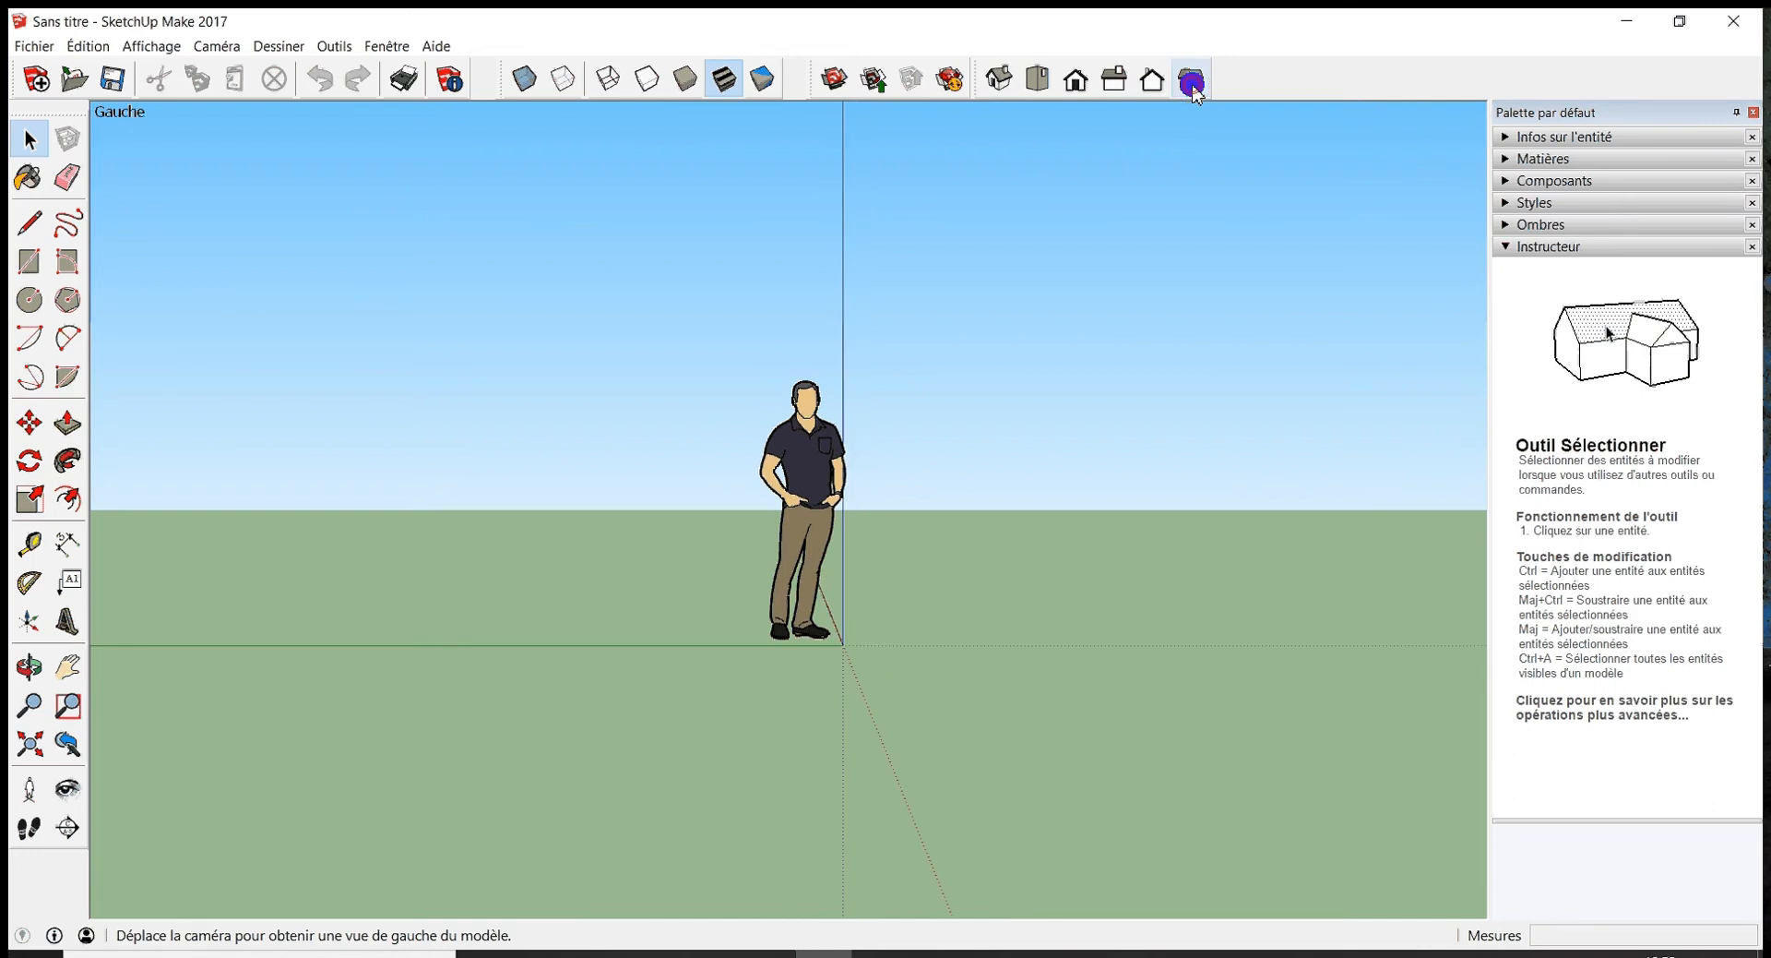
pyautogui.click(1001, 80)
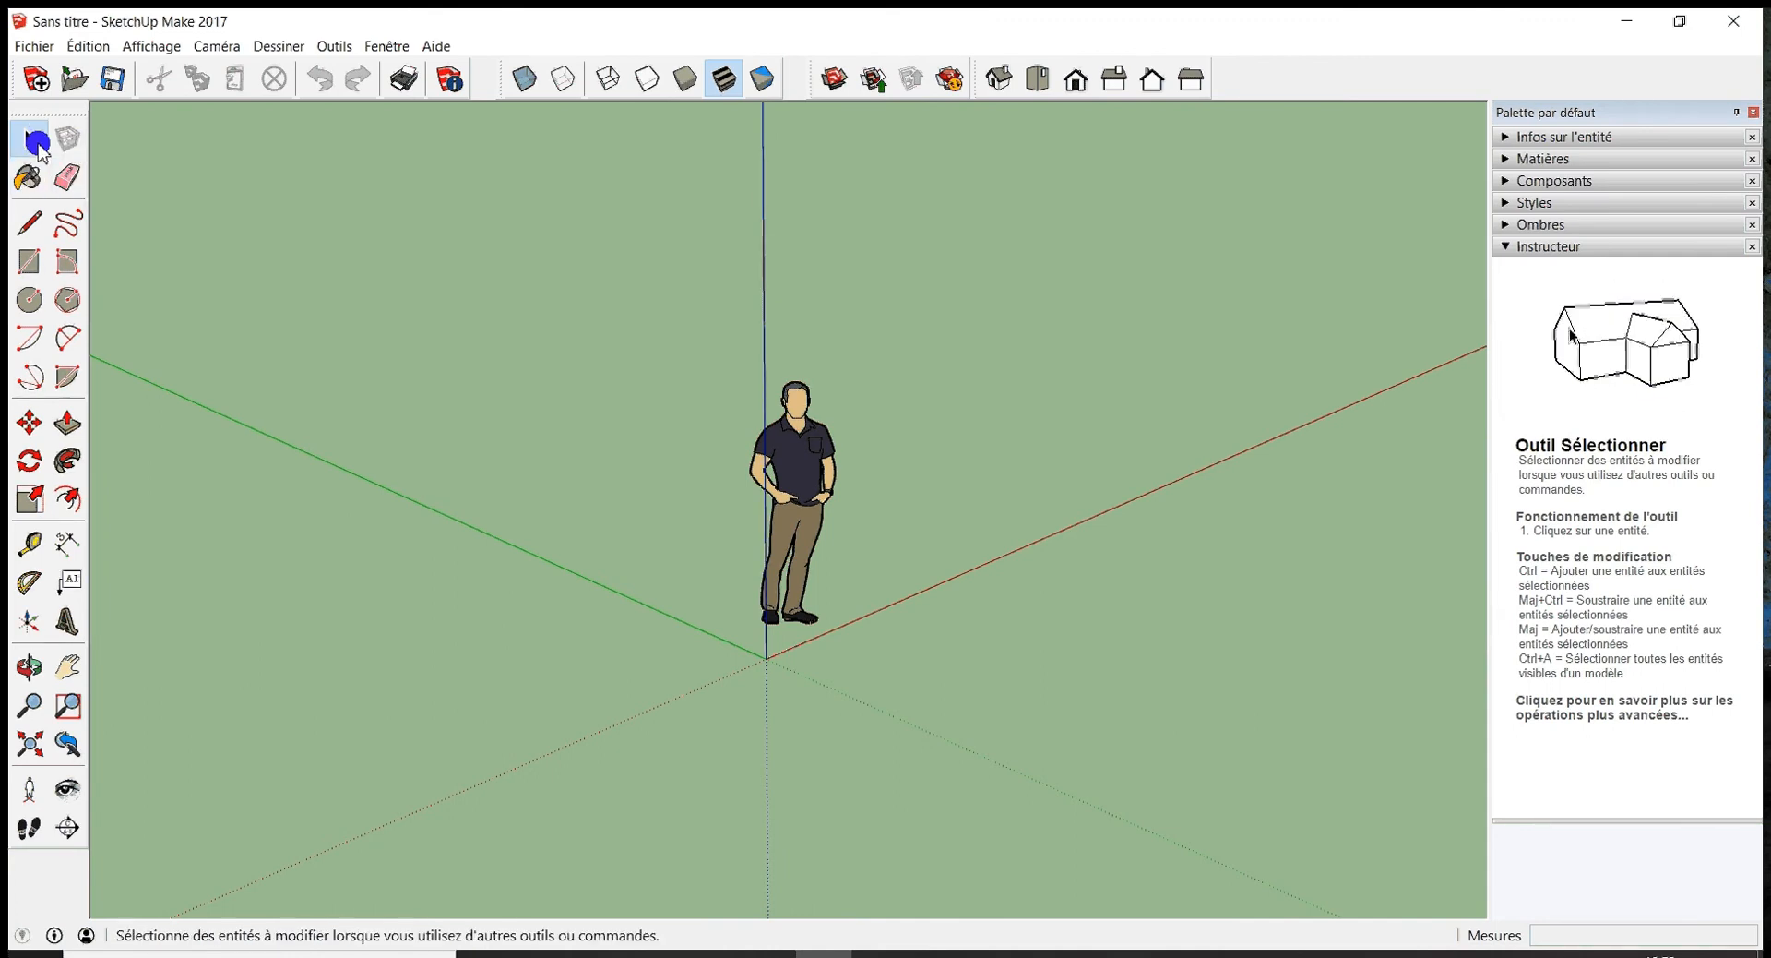
# - Delete the standing human figure from the scene
pyautogui.click(806, 490)
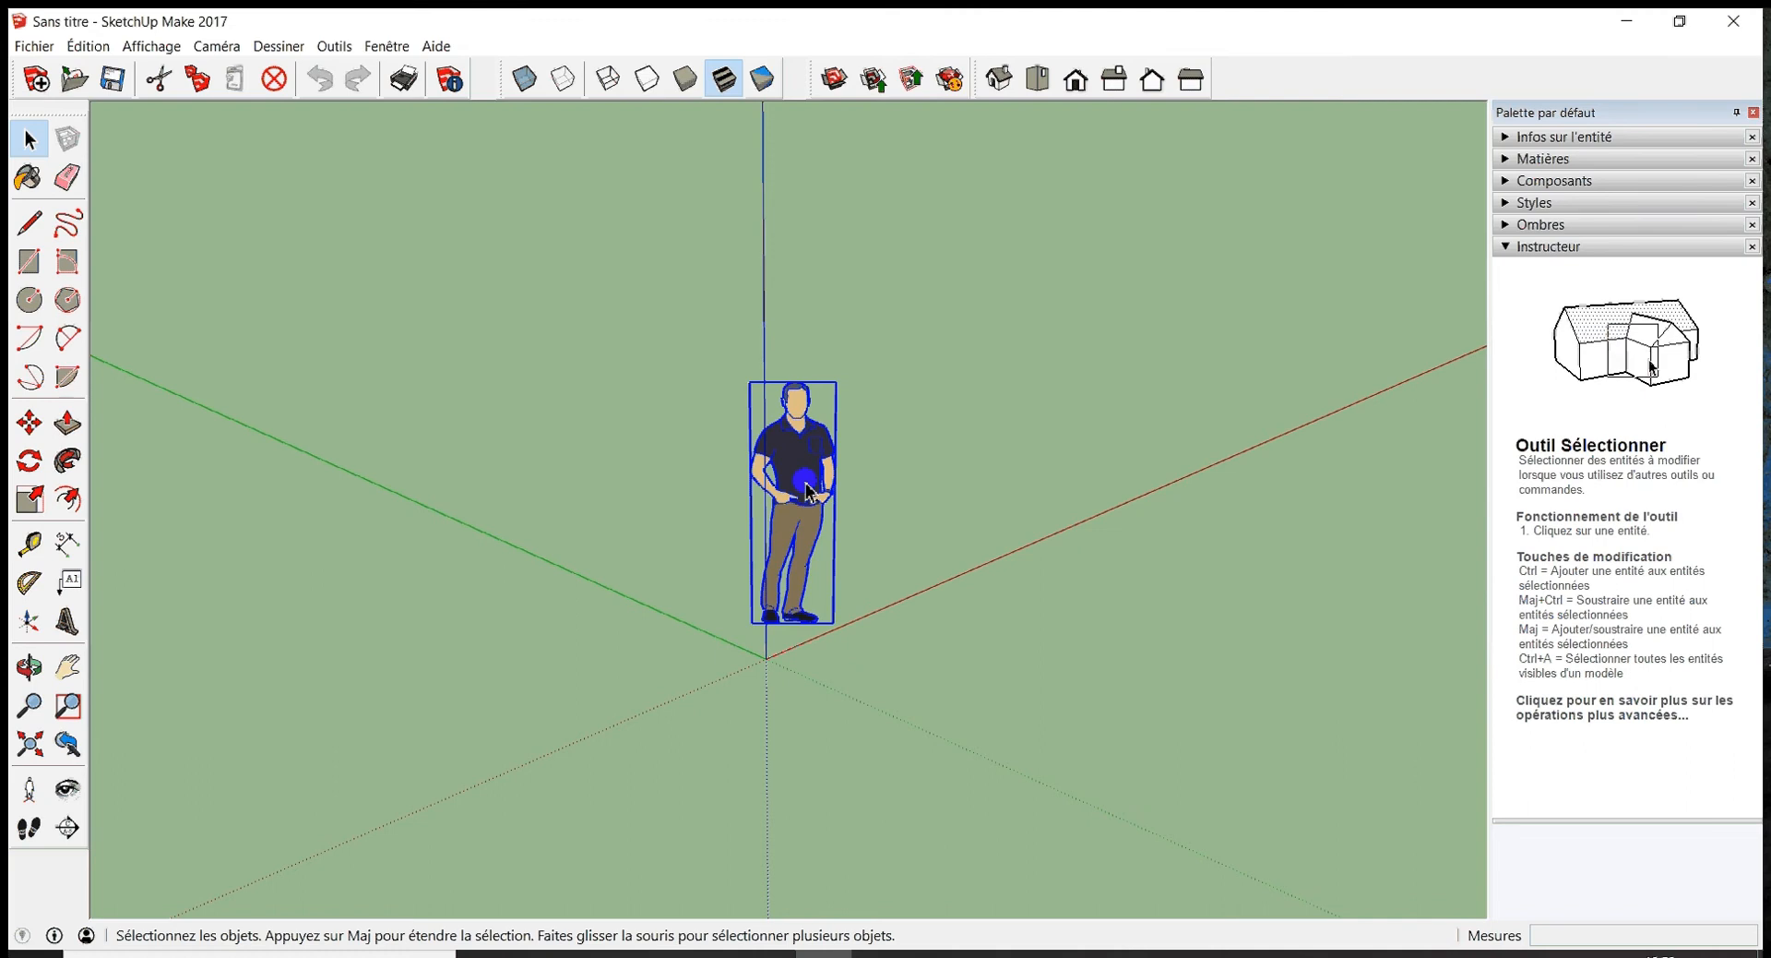
pyautogui.press('Delete')
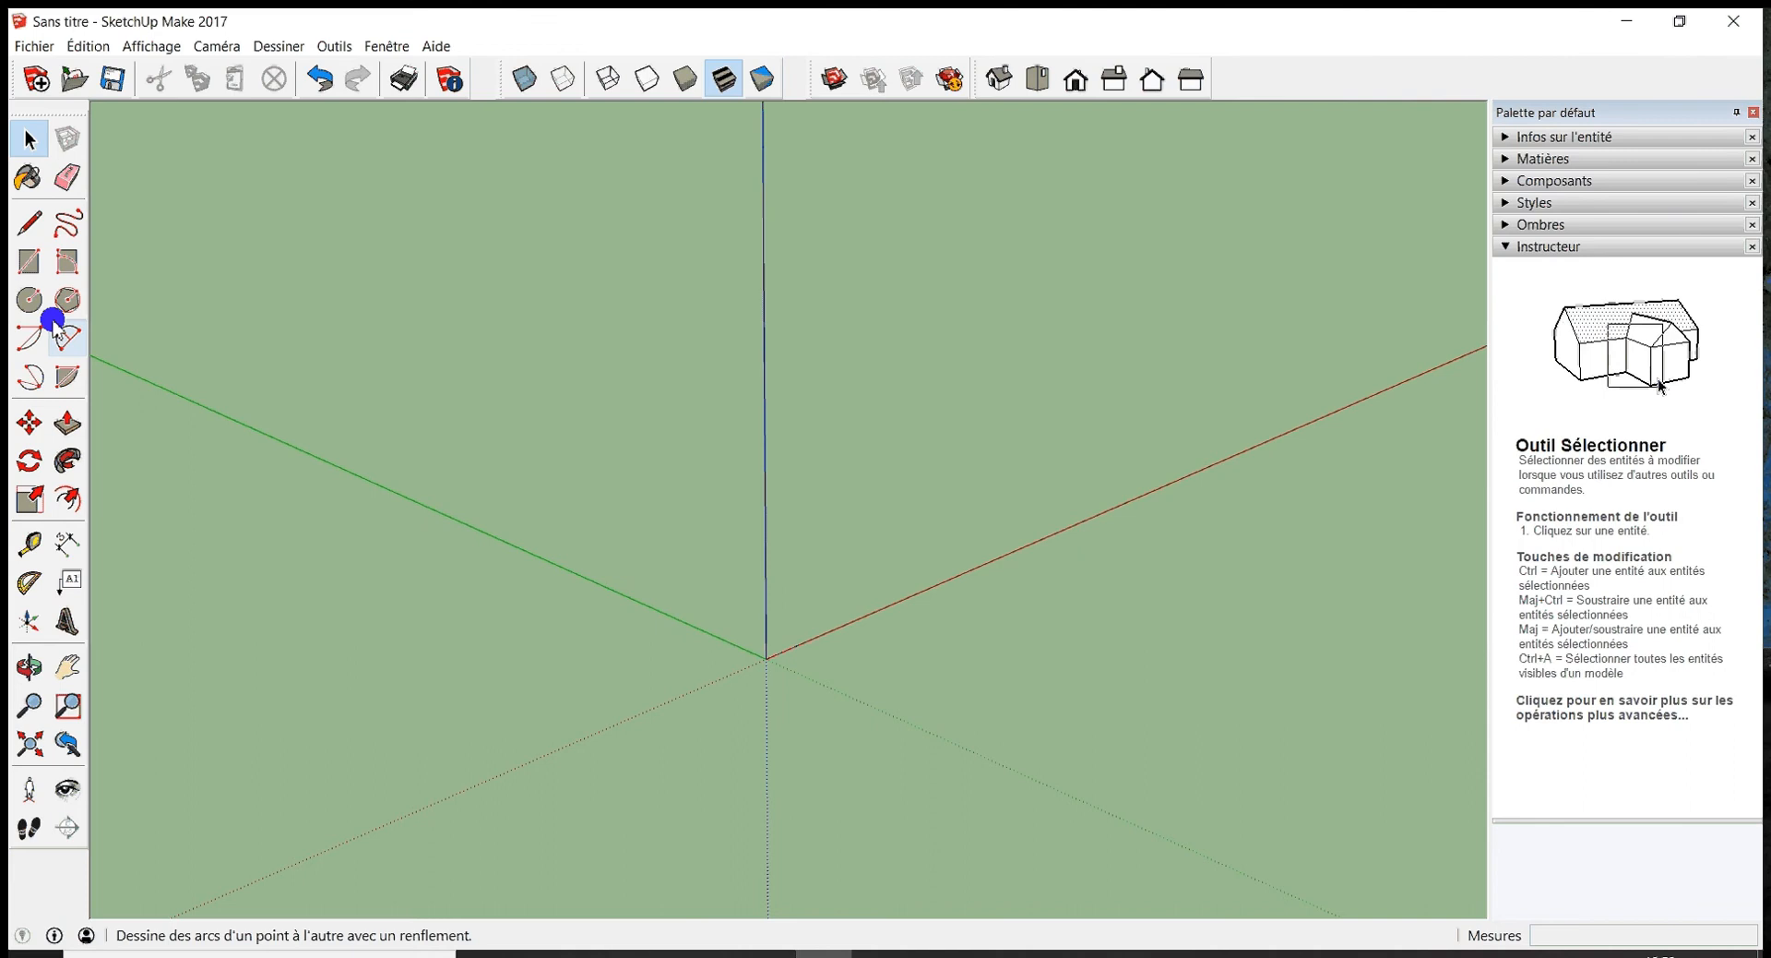
# - Draw a rectangle about 4.32 m by 2.61 m on the ground plane, with one corner at the origin
pyautogui.click(35, 263)
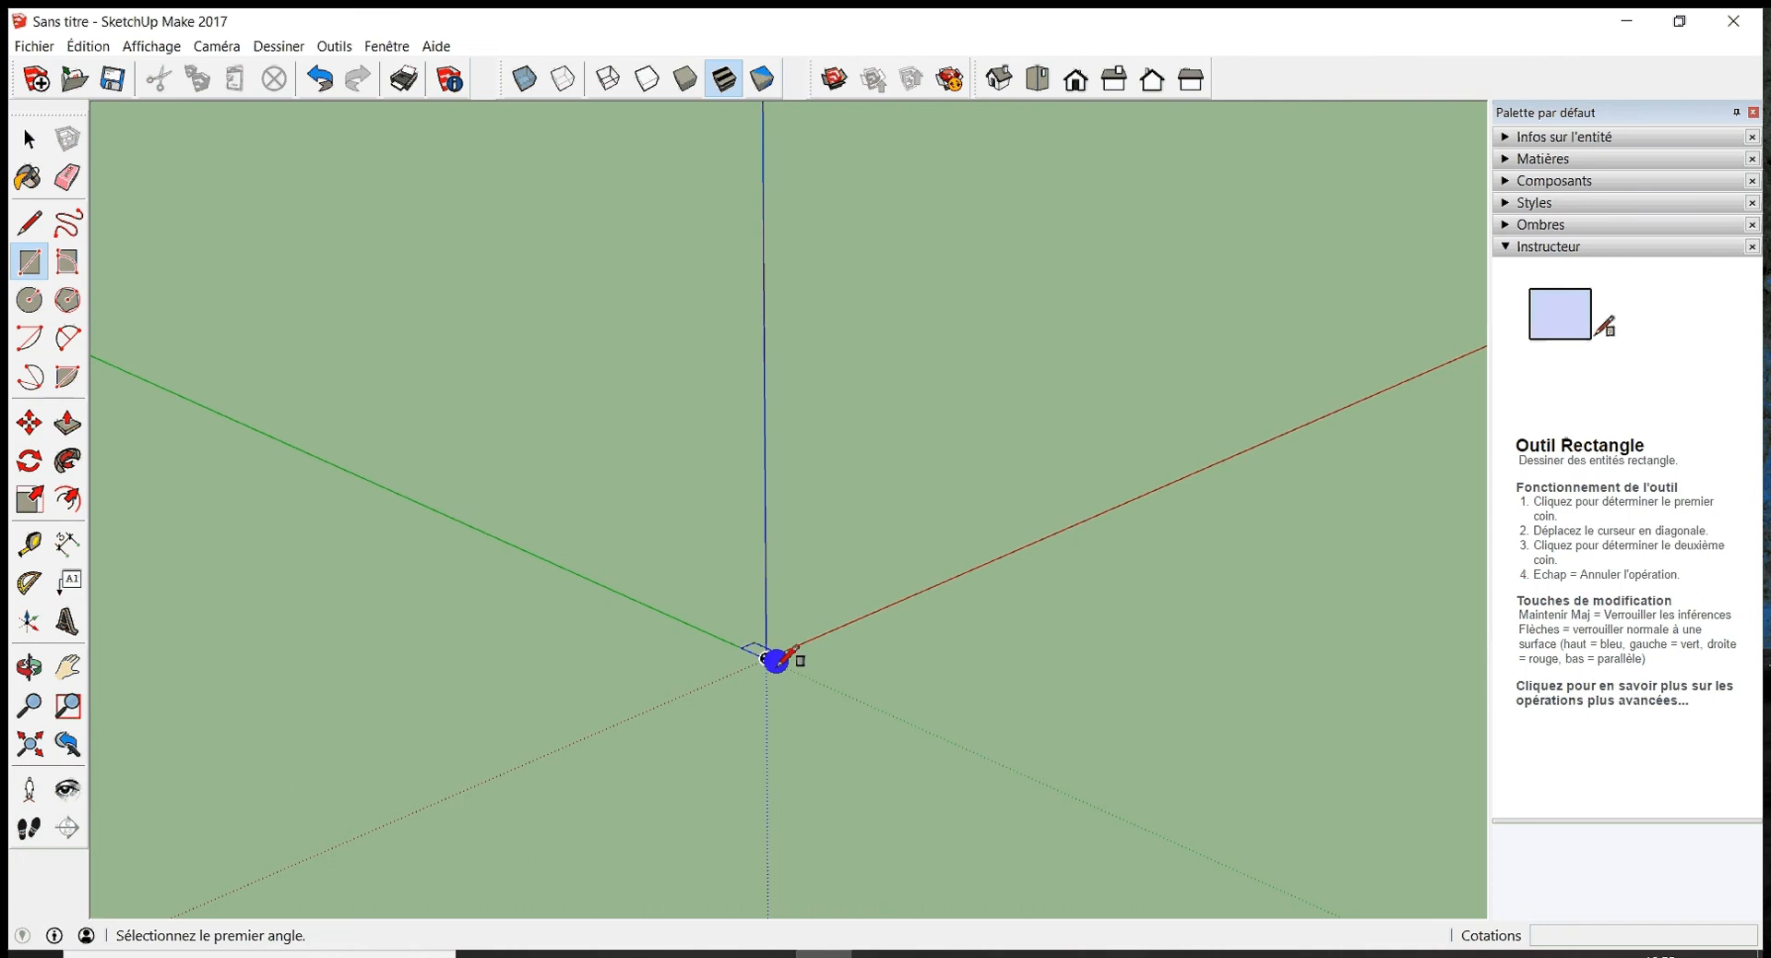
pyautogui.click(767, 658)
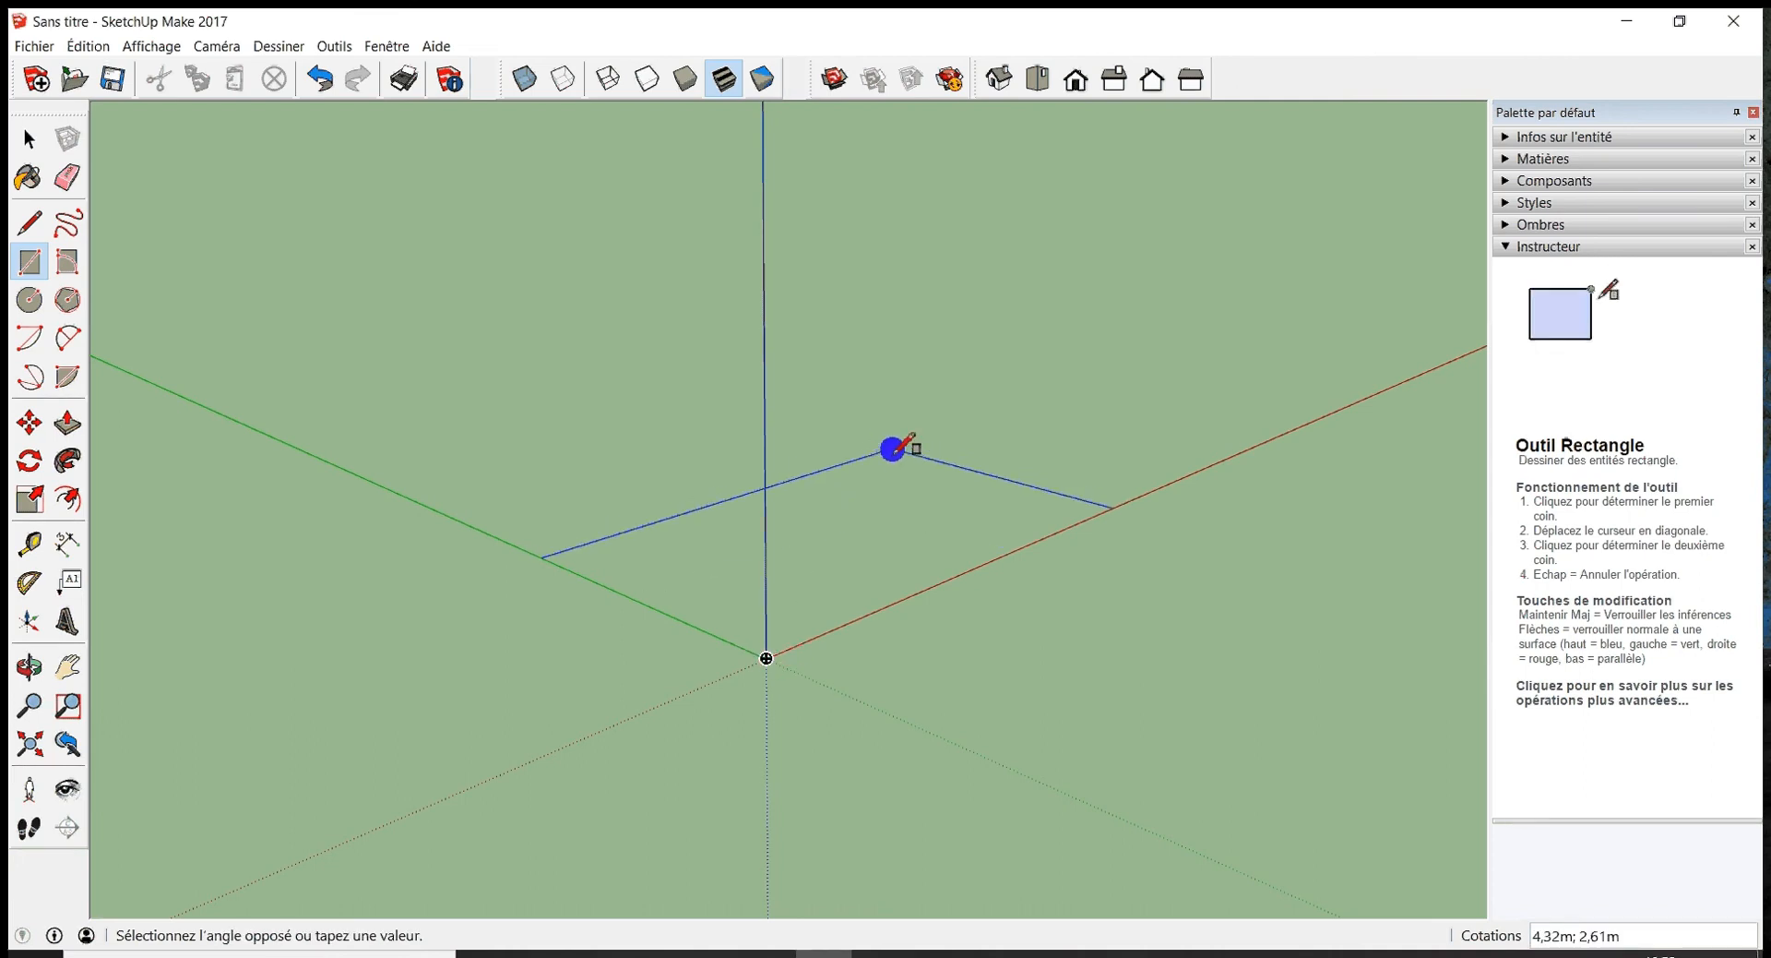
pyautogui.click(892, 449)
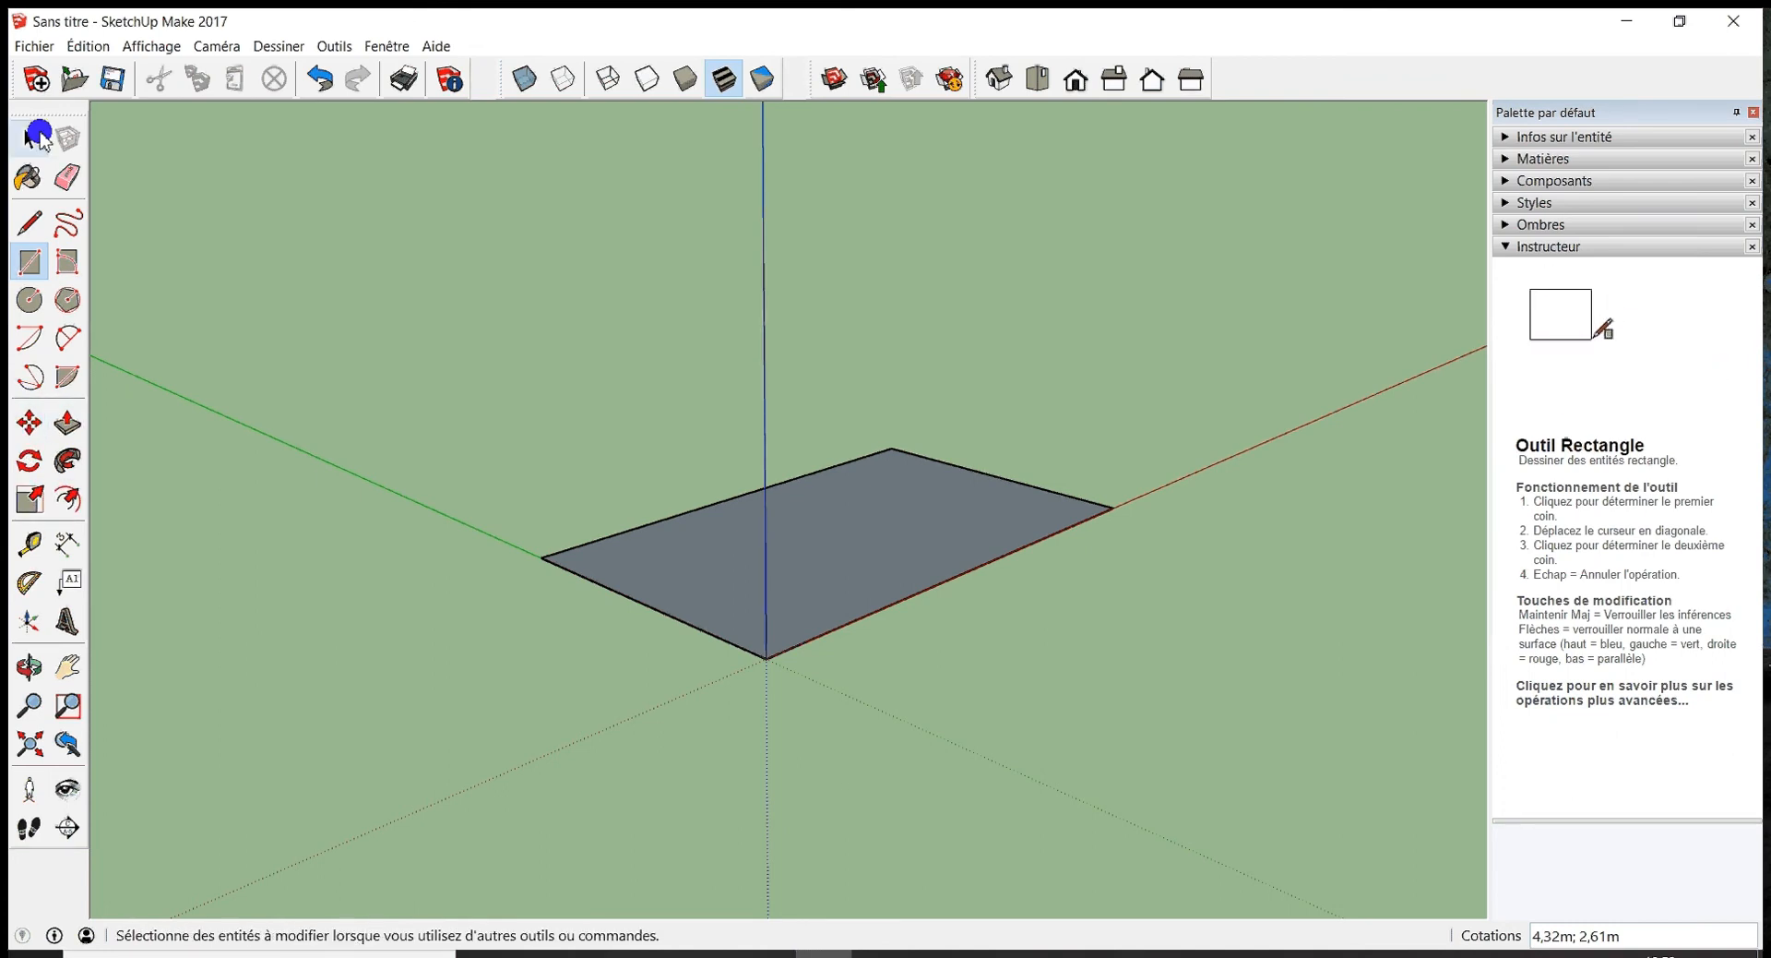
# - Select the whole rectangle and move it from its origin corner about 1.40 m along the red axis
pyautogui.click(30, 138)
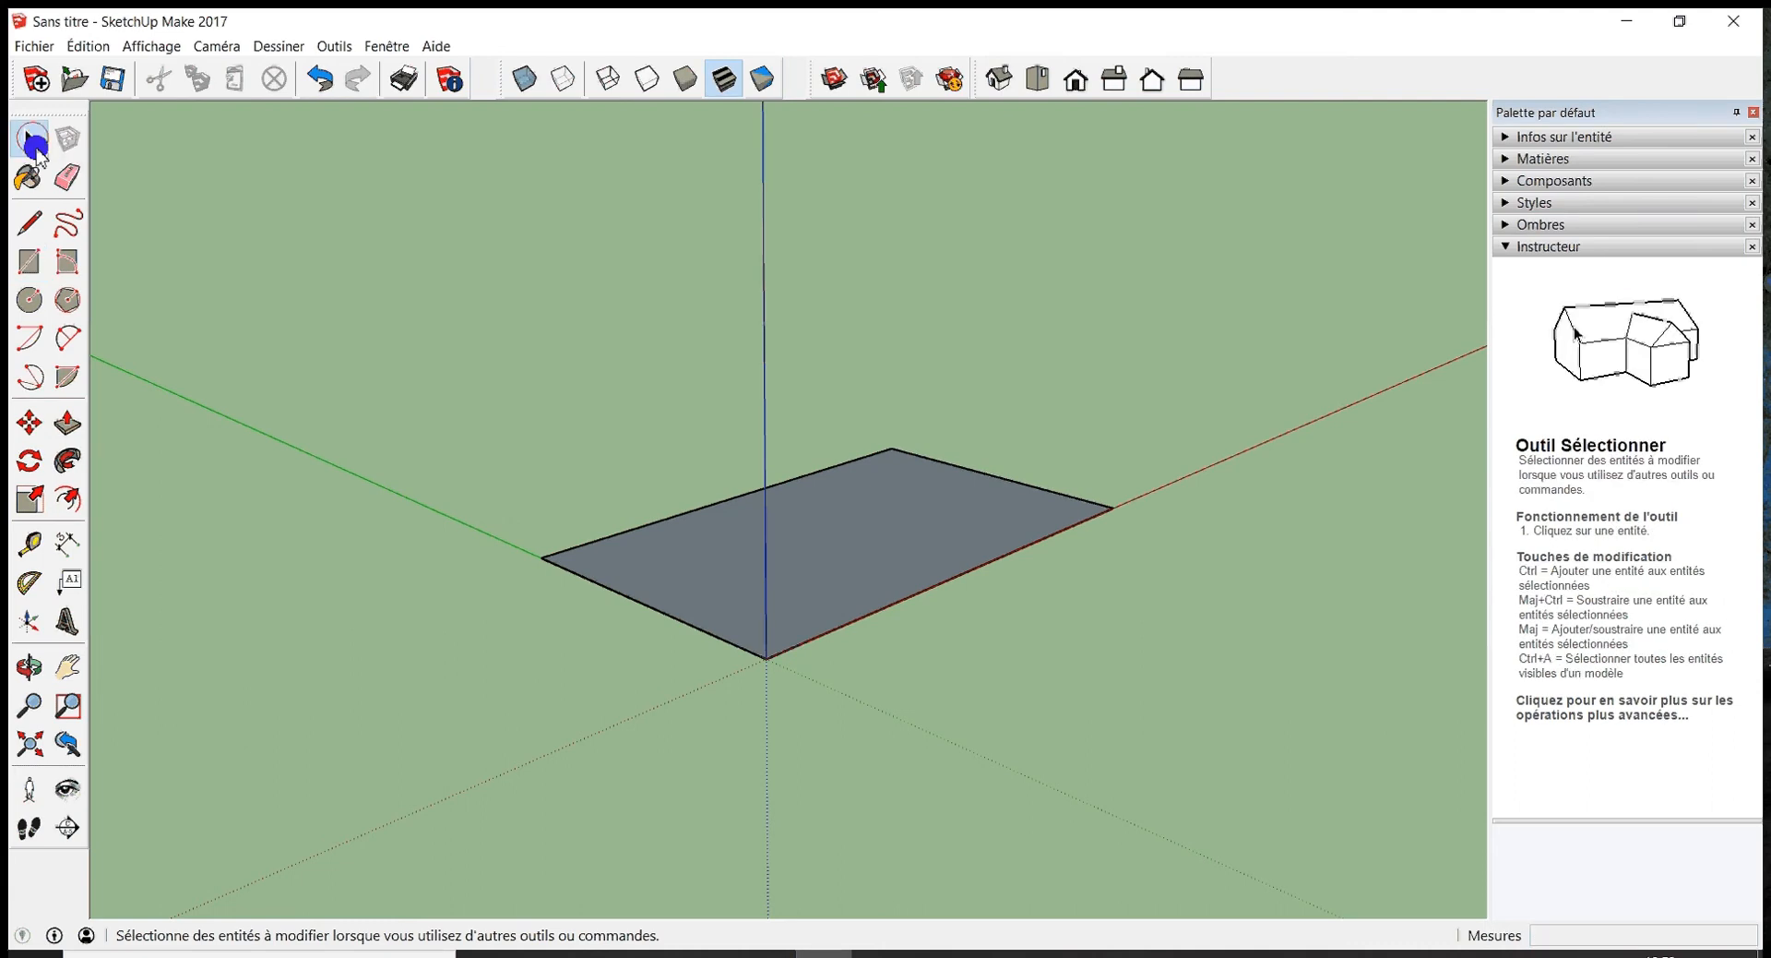
pyautogui.moveTo(361, 300); pyautogui.dragTo(1258, 811)
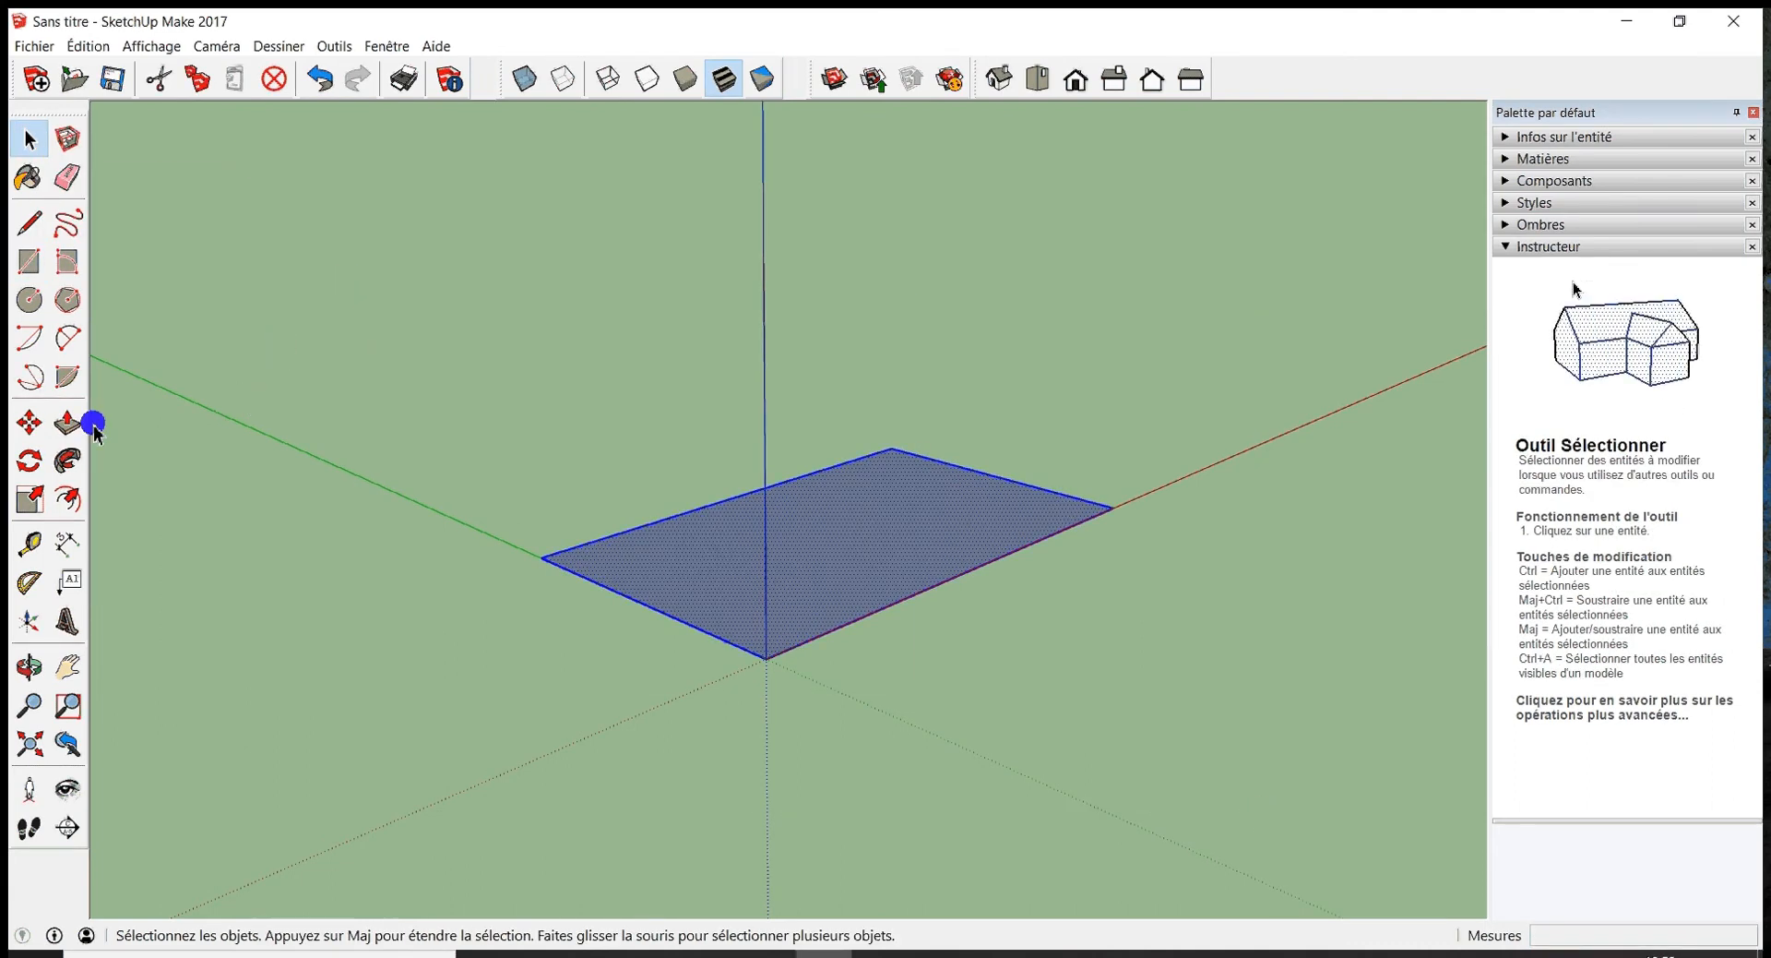
pyautogui.click(34, 427)
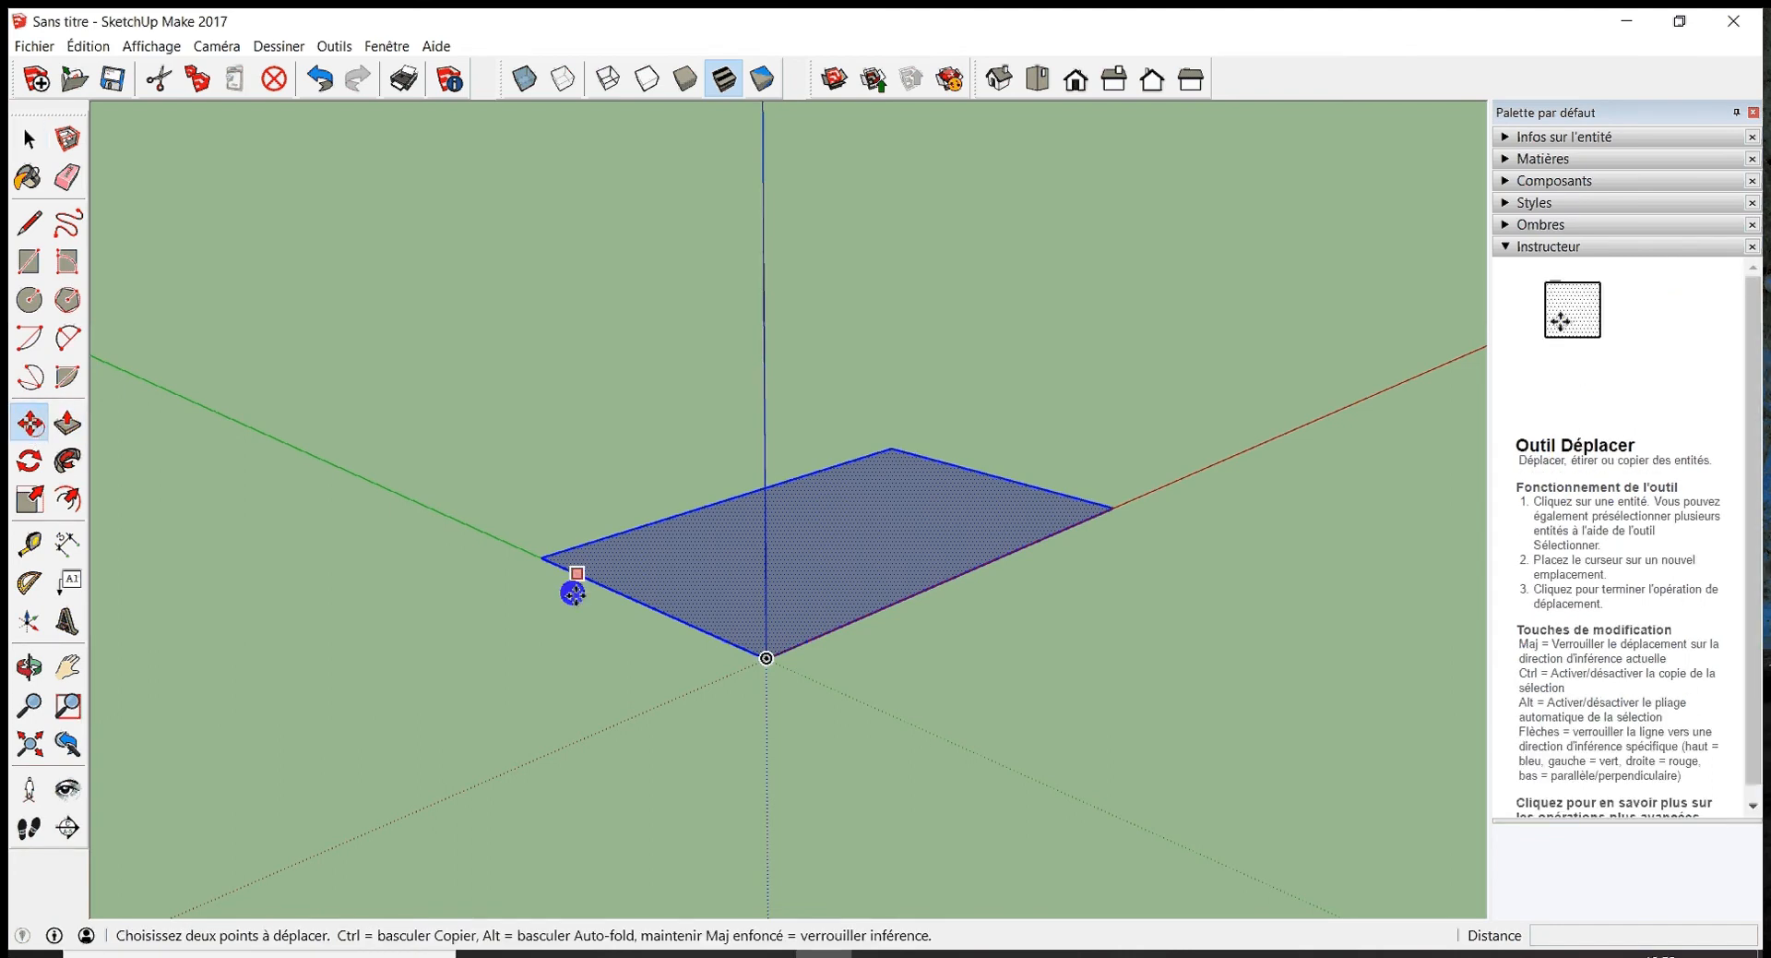
pyautogui.click(768, 661)
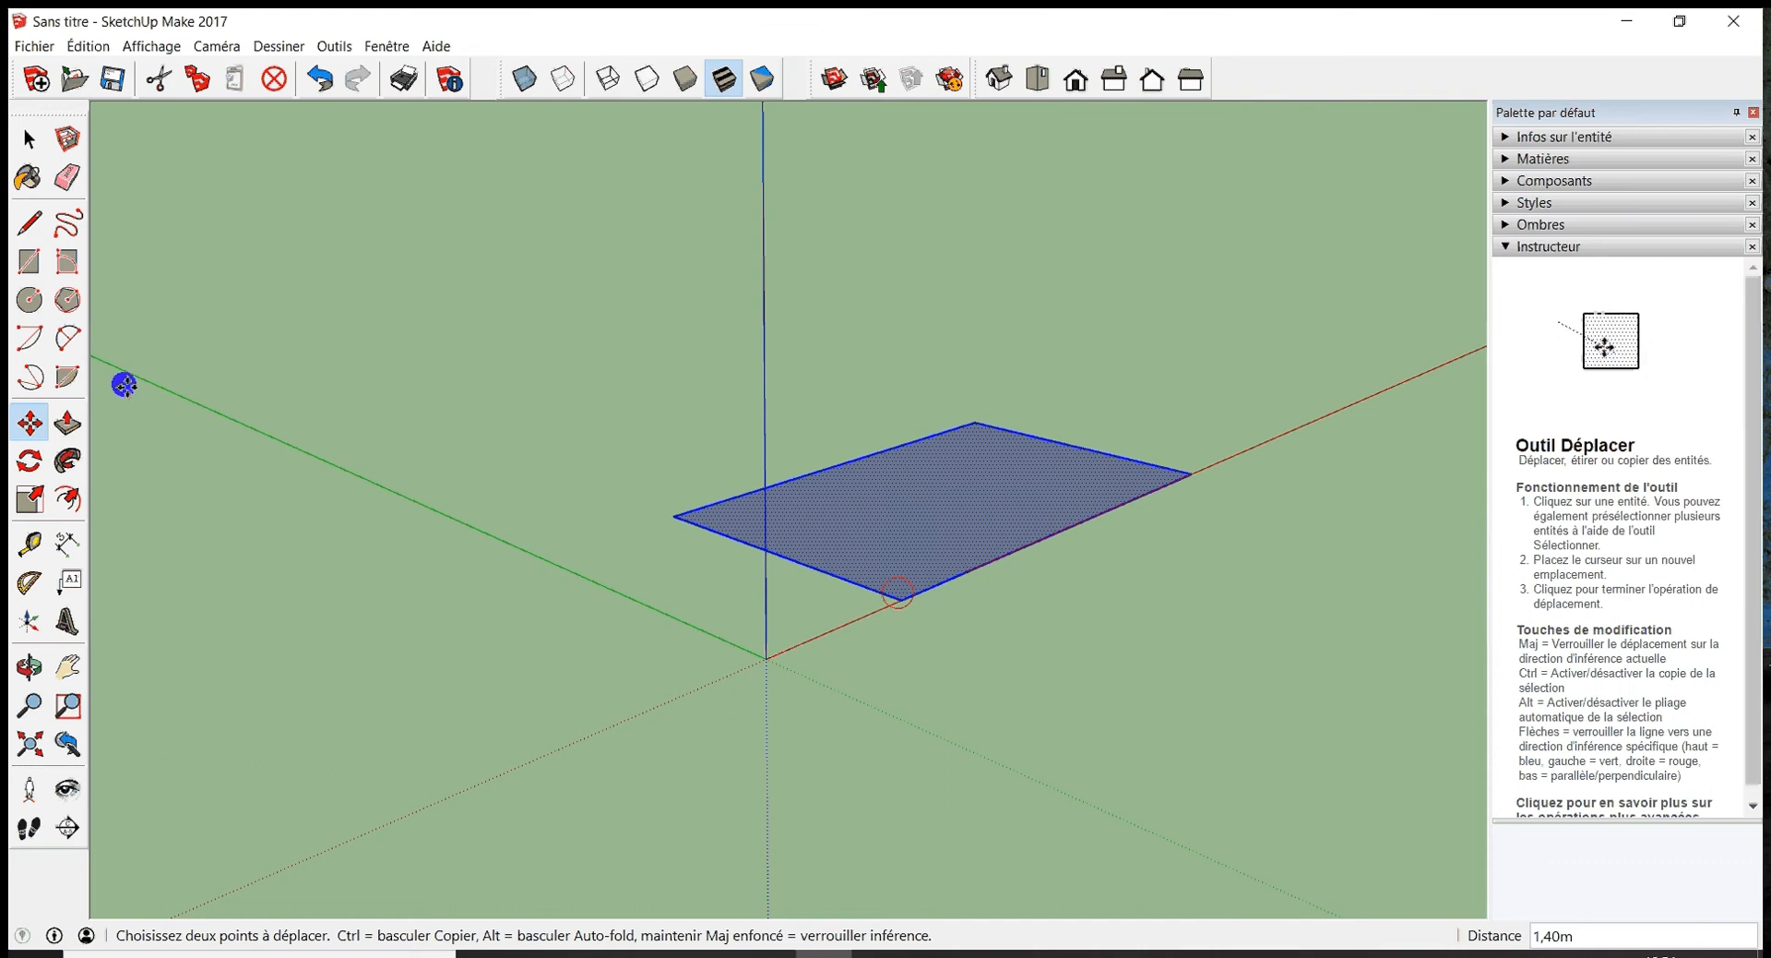
# - Rotate the rectangle 90° about its near corner on the red axis, starting from the red axis direction
pyautogui.click(30, 460)
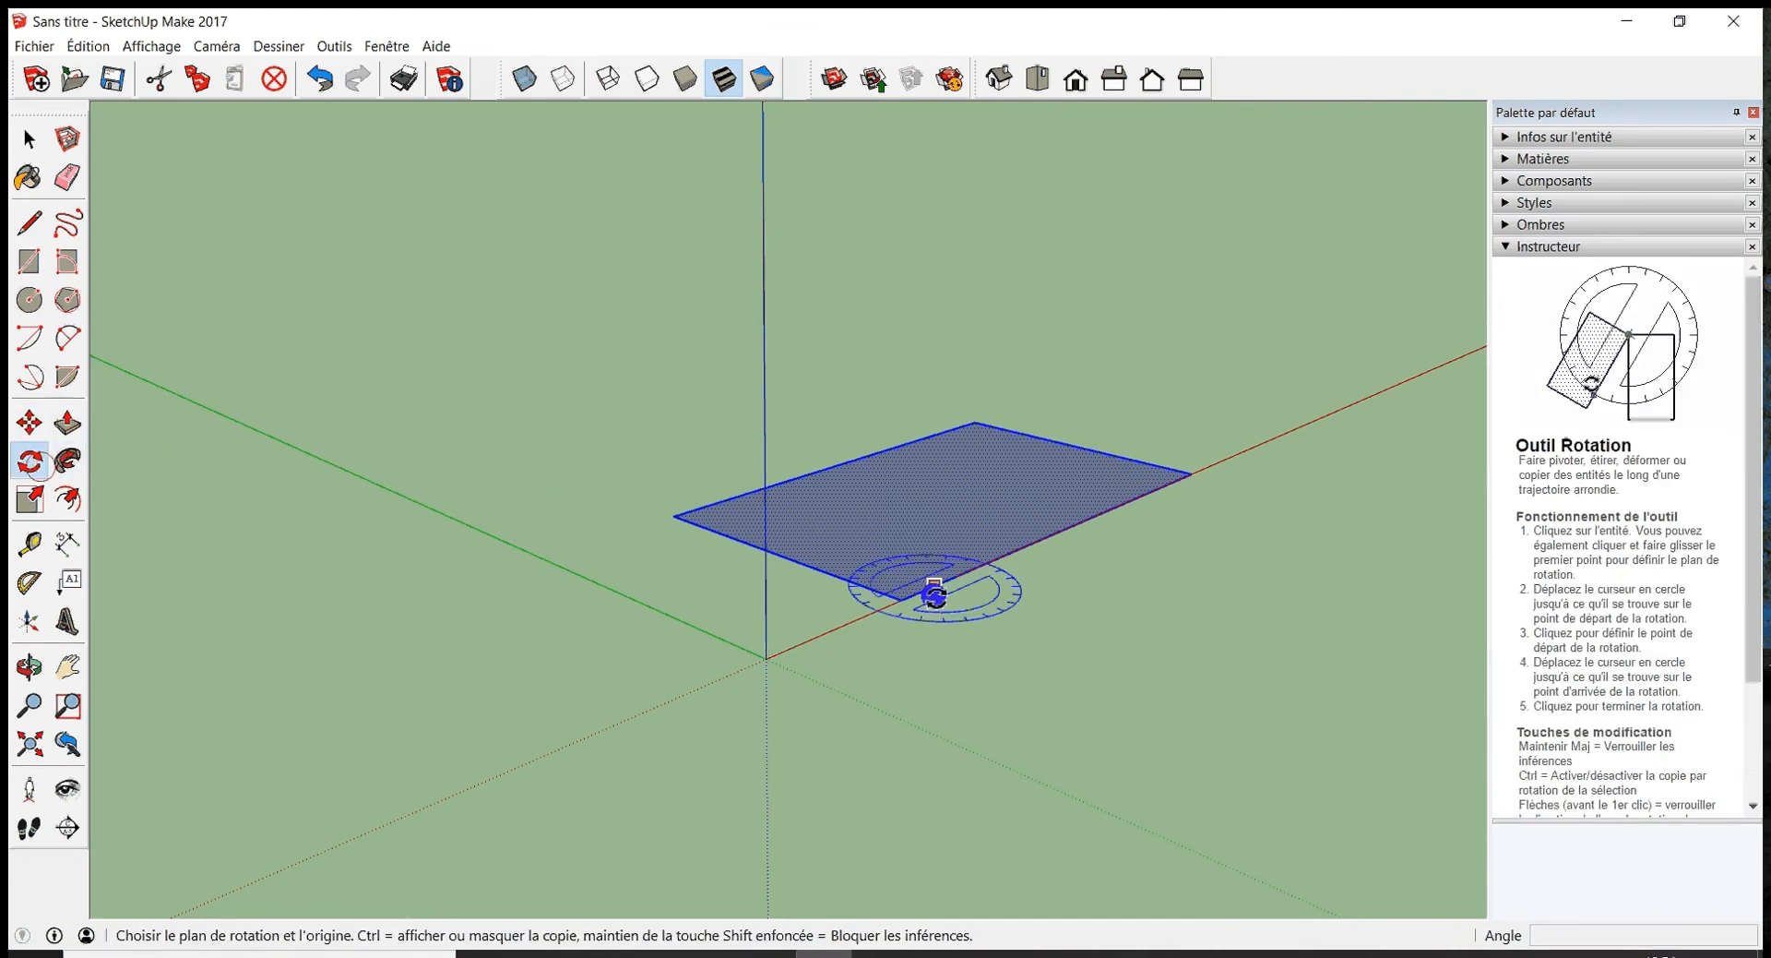
pyautogui.click(903, 600)
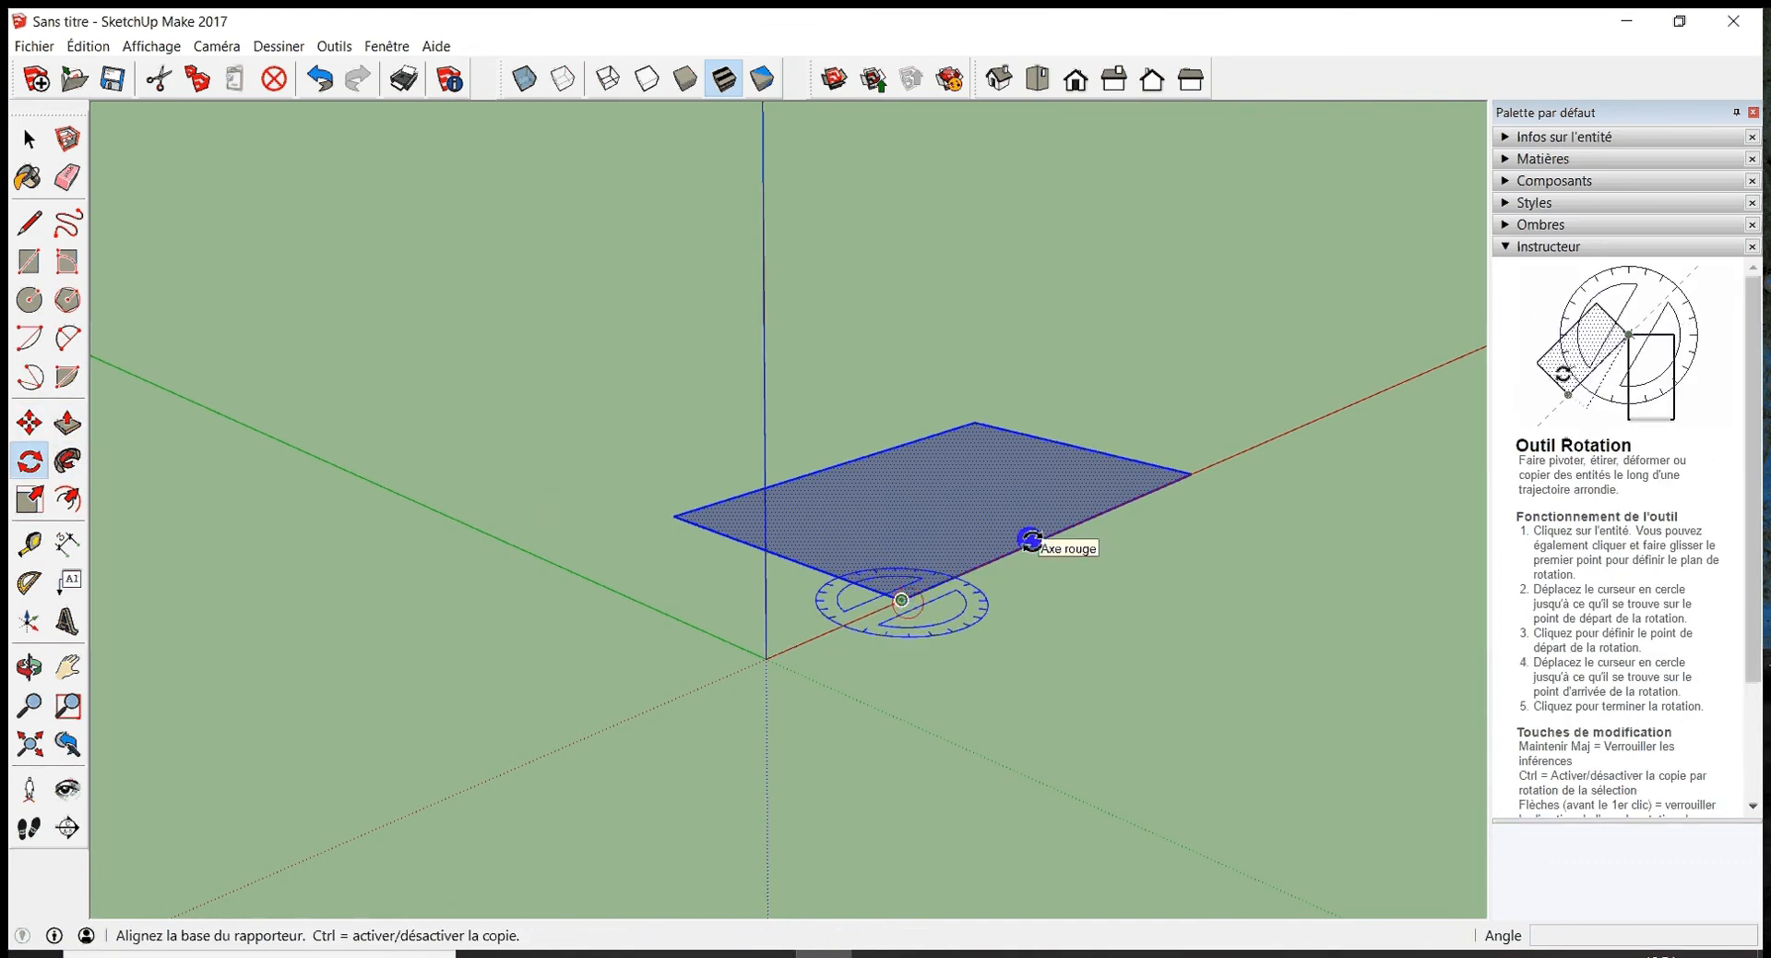
pyautogui.click(1031, 542)
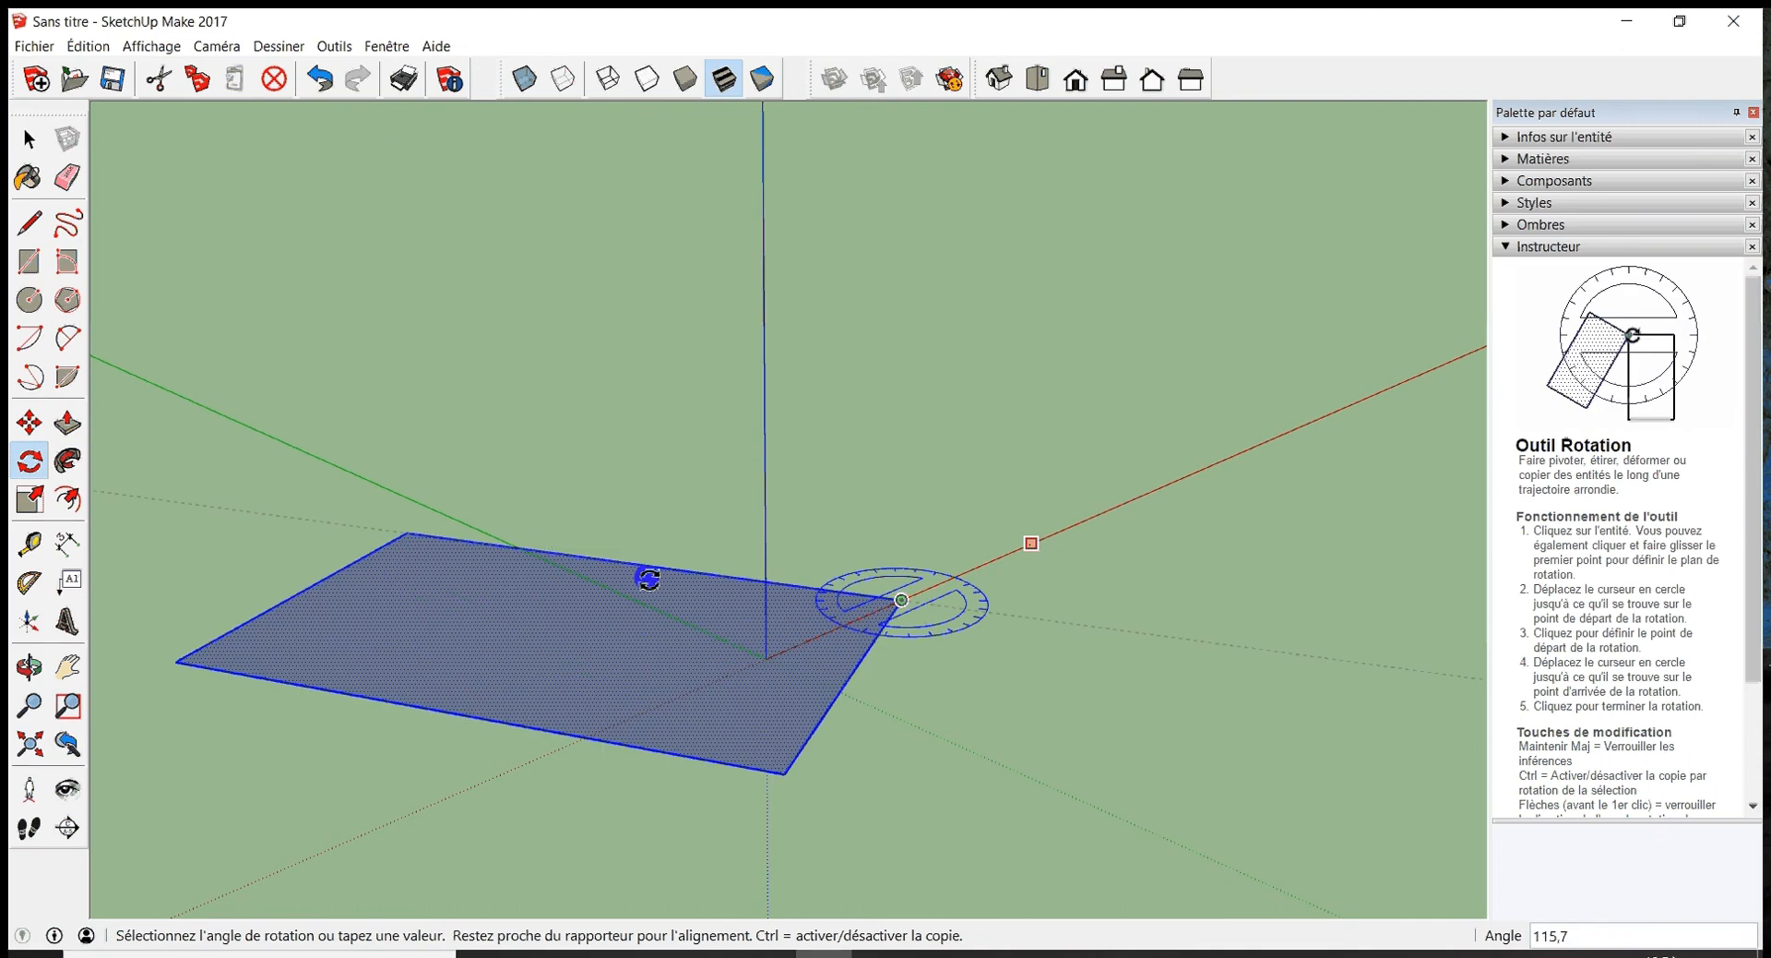
pyautogui.click(677, 517)
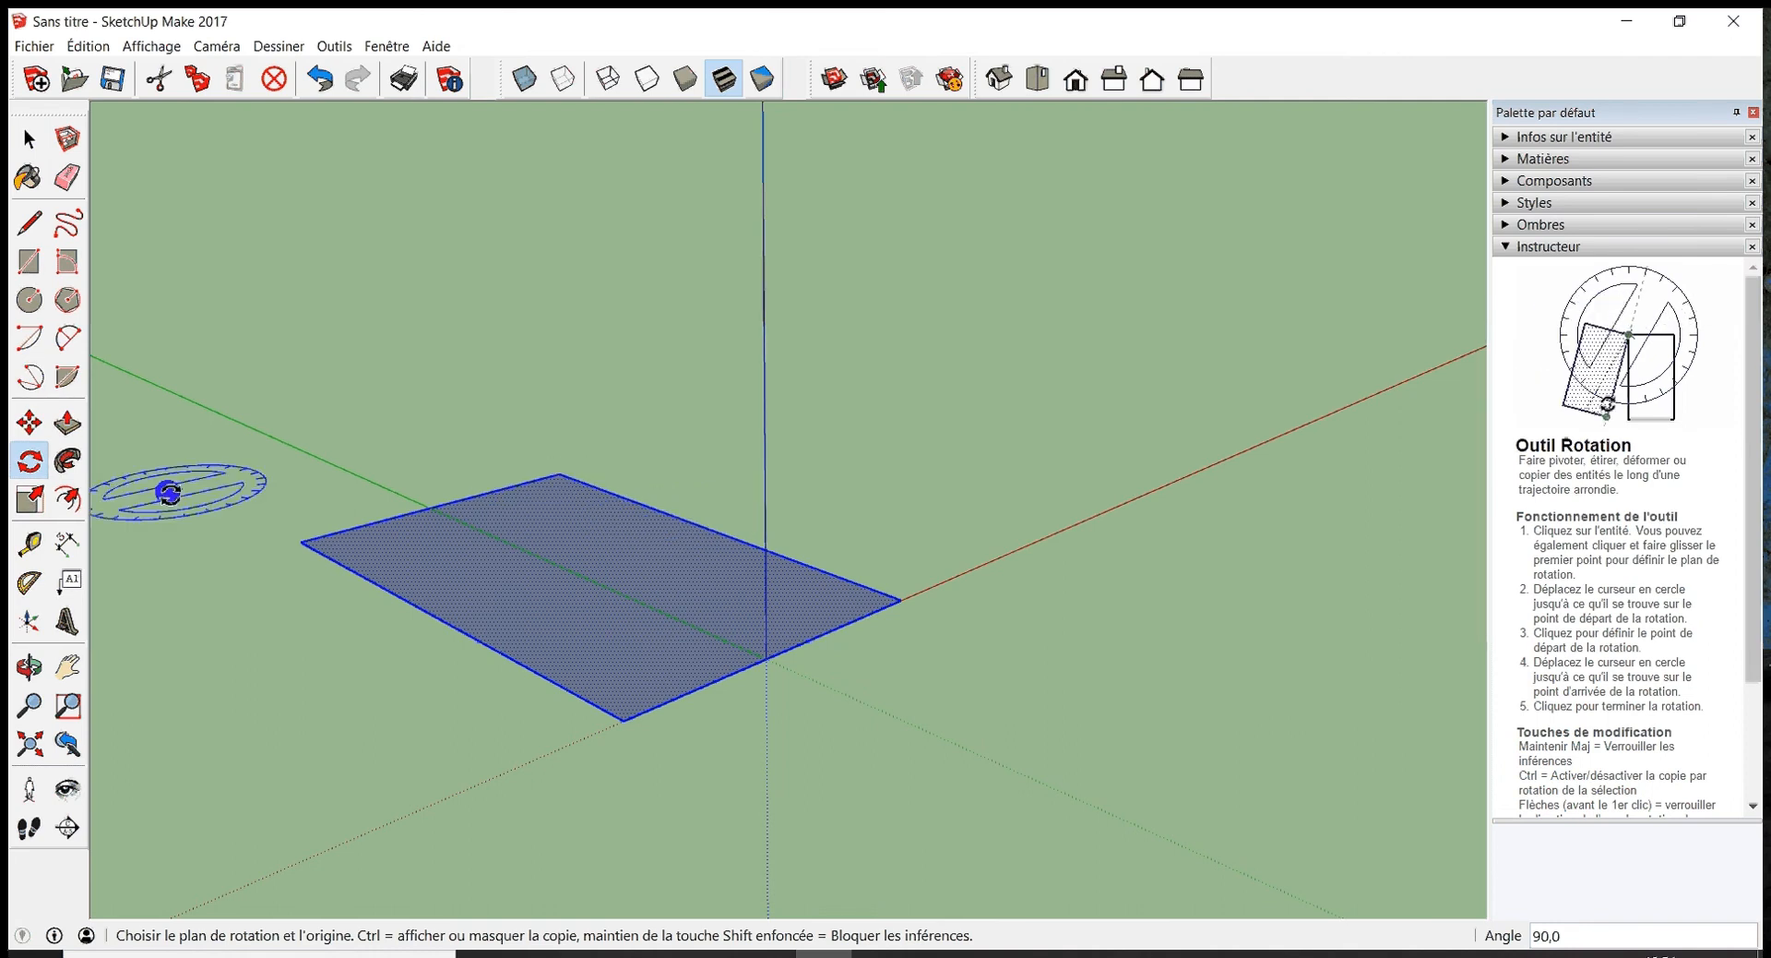
# - Push/Pull the rectangle's face upward about 0.78 m to form a box
pyautogui.click(62, 434)
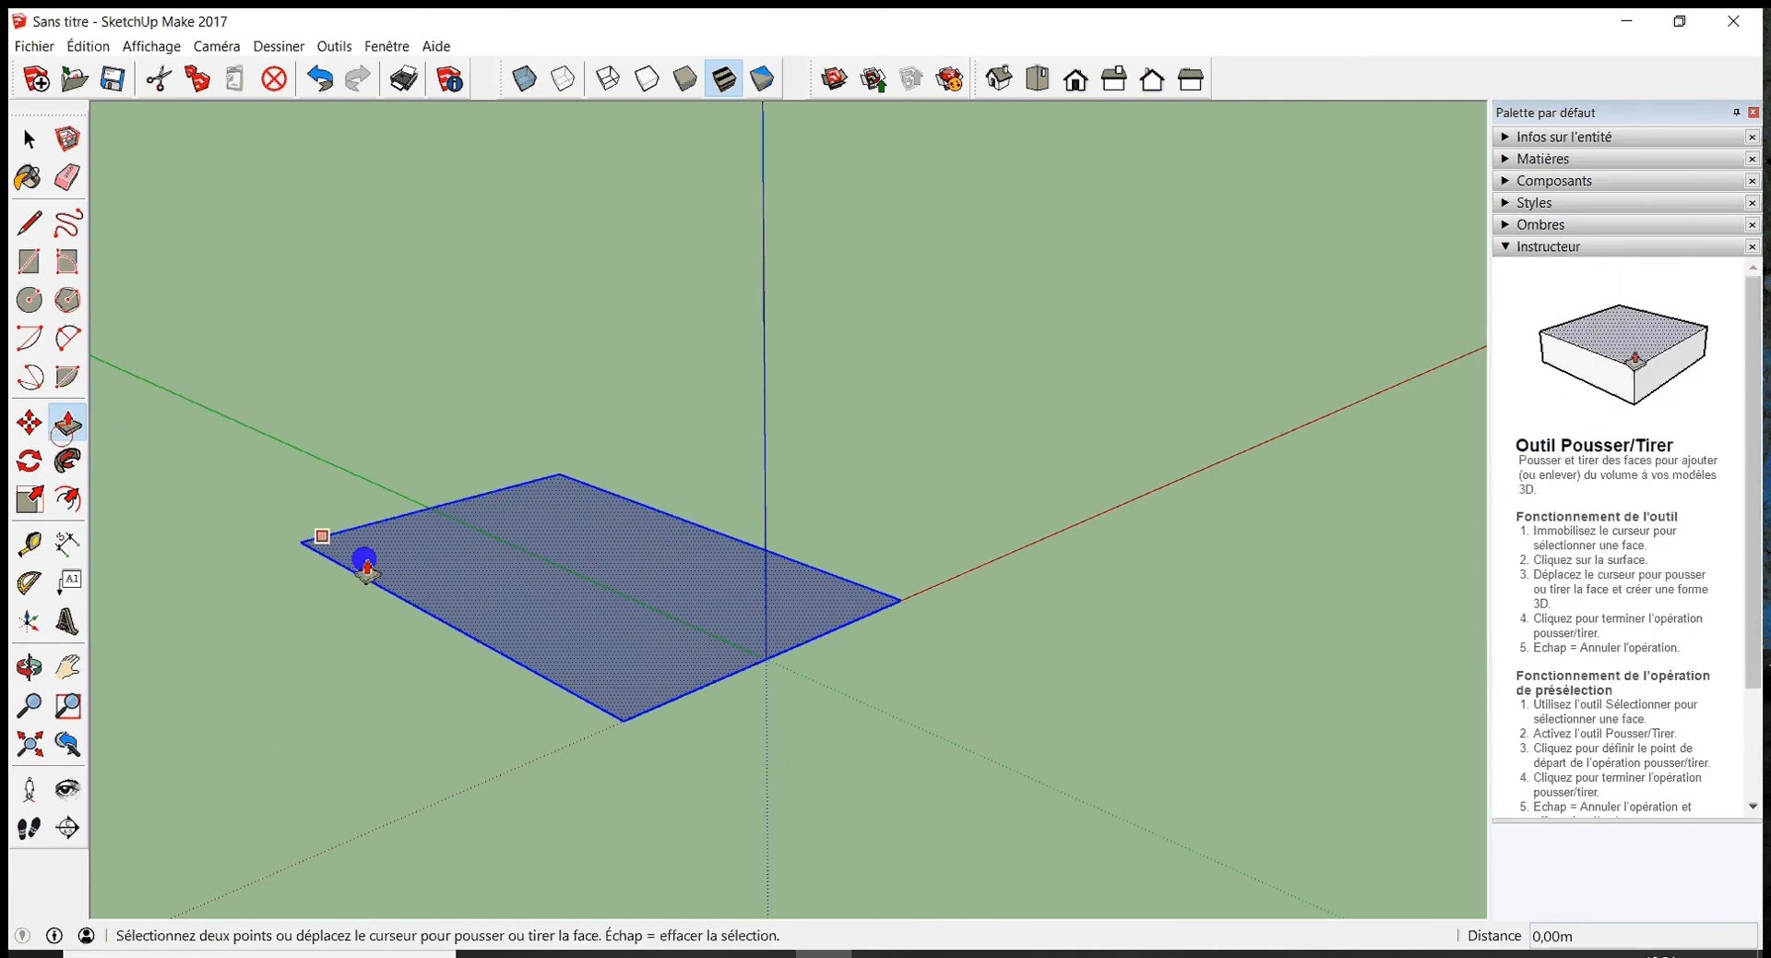
pyautogui.click(620, 585)
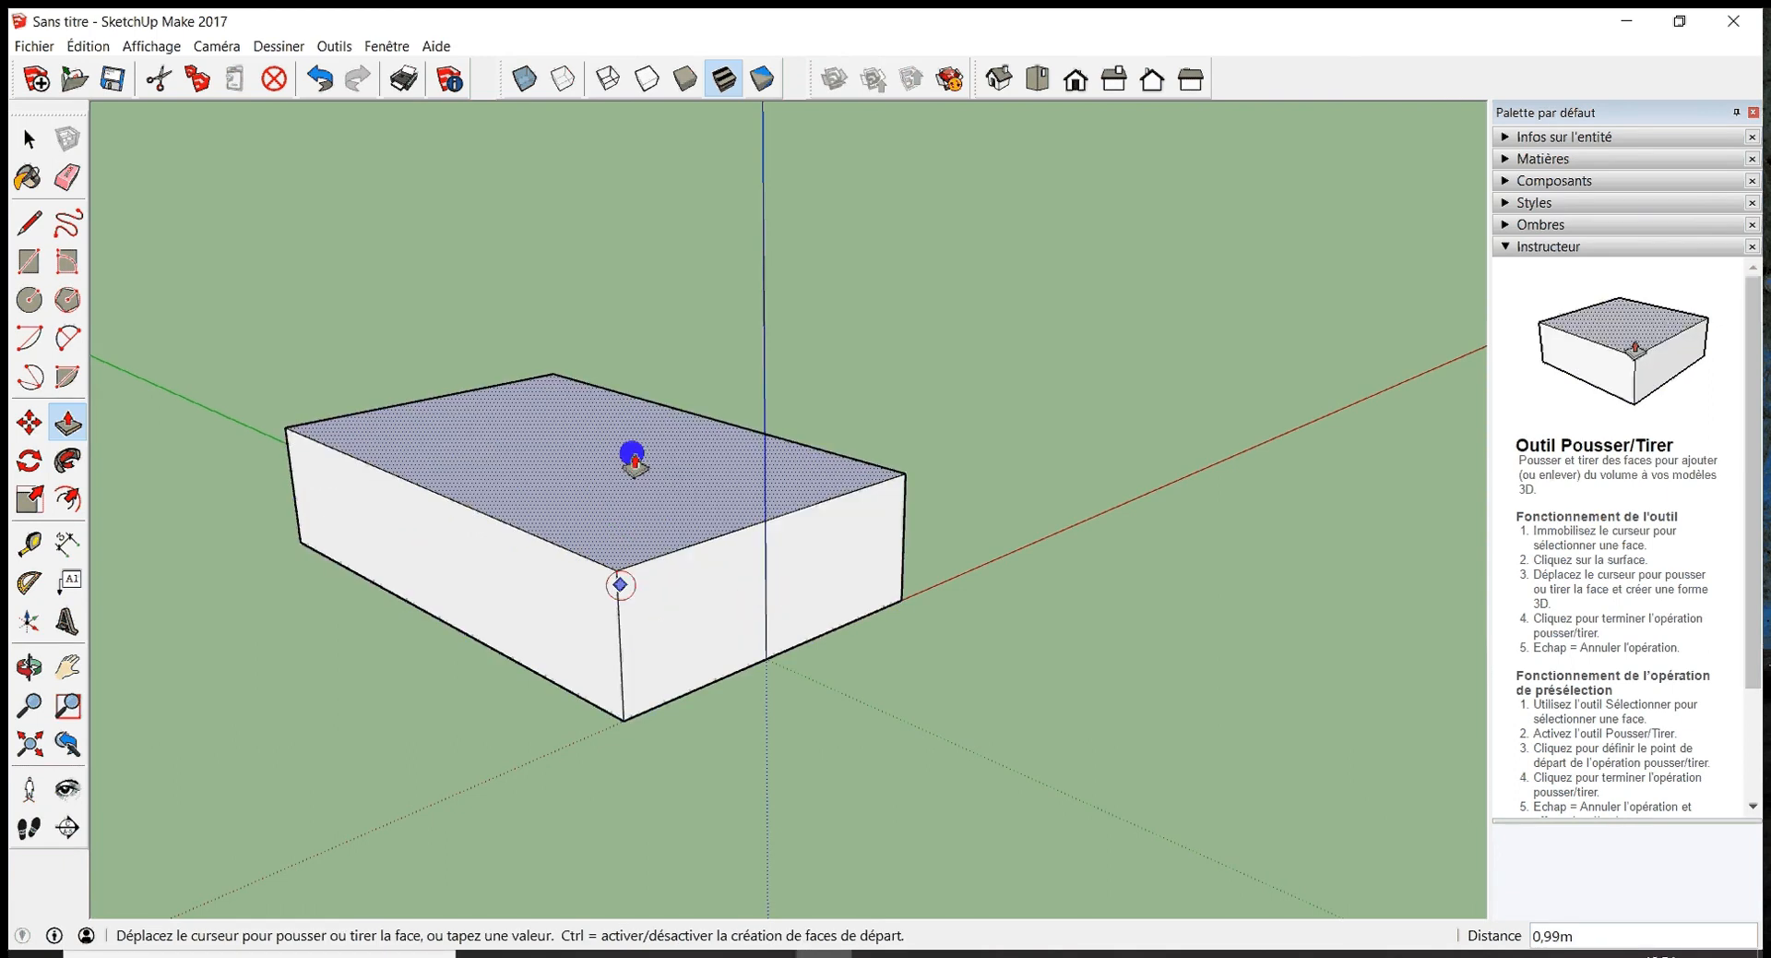
pyautogui.click(635, 499)
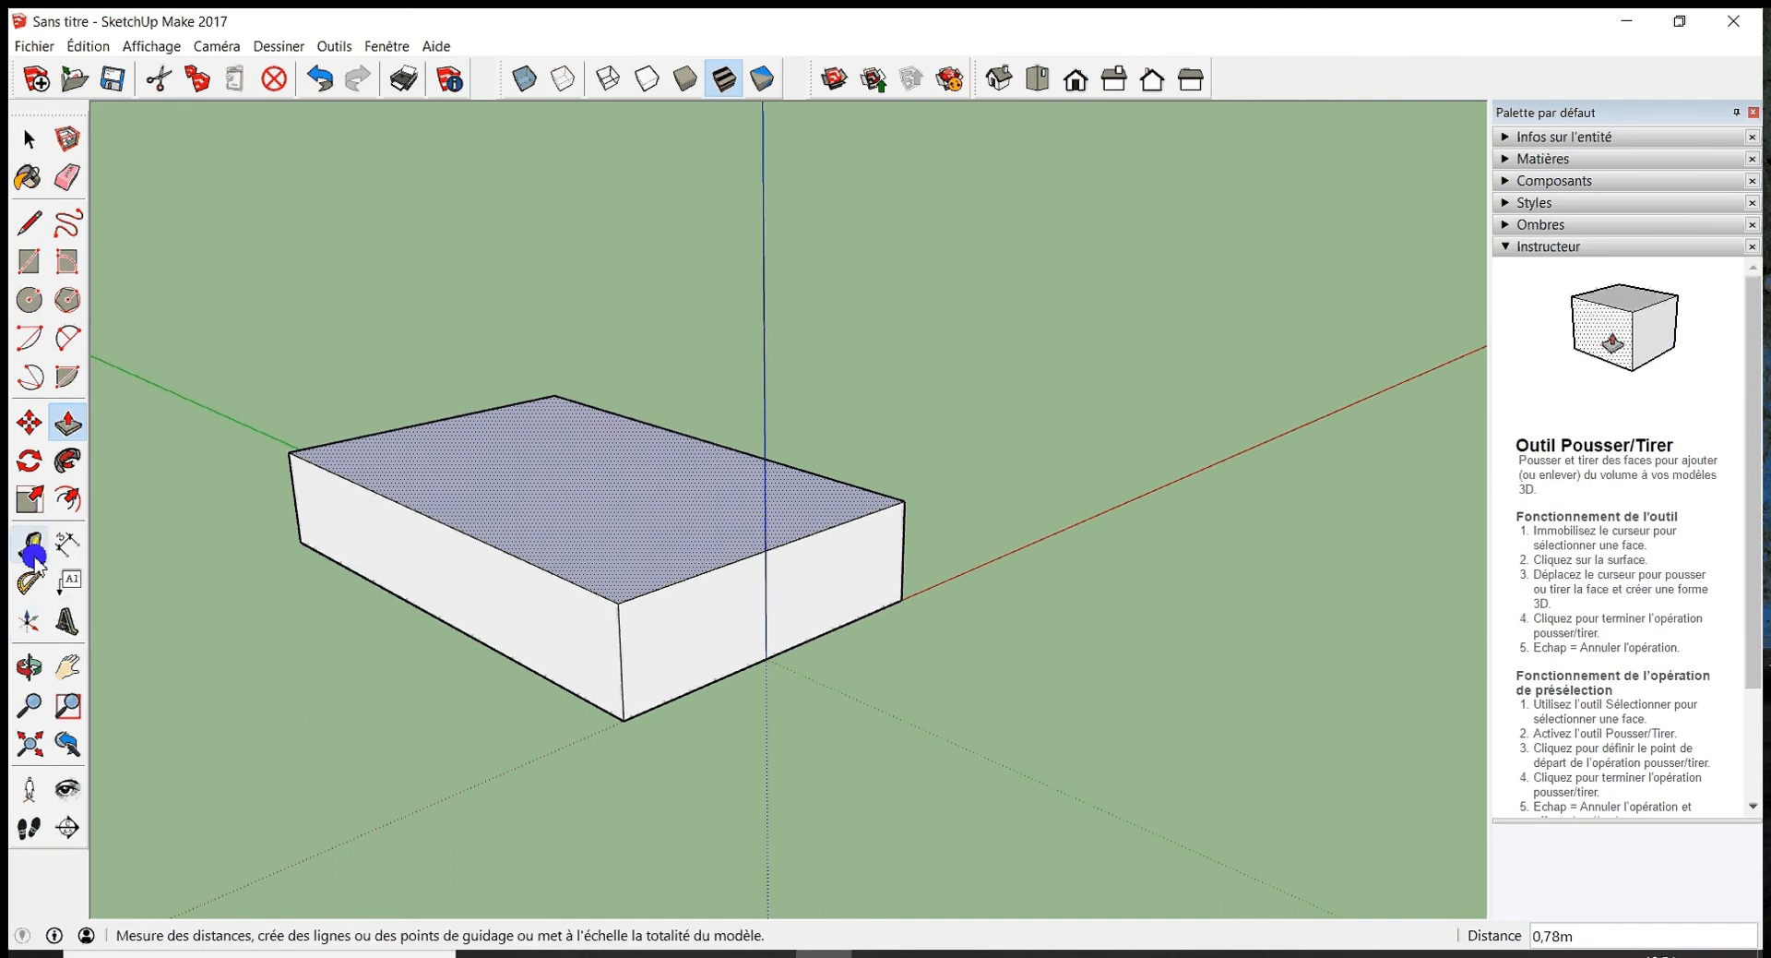
# - Measure the box's bottom edge along the red axis from corner to corner with the Tape Measure tool
pyautogui.click(31, 544)
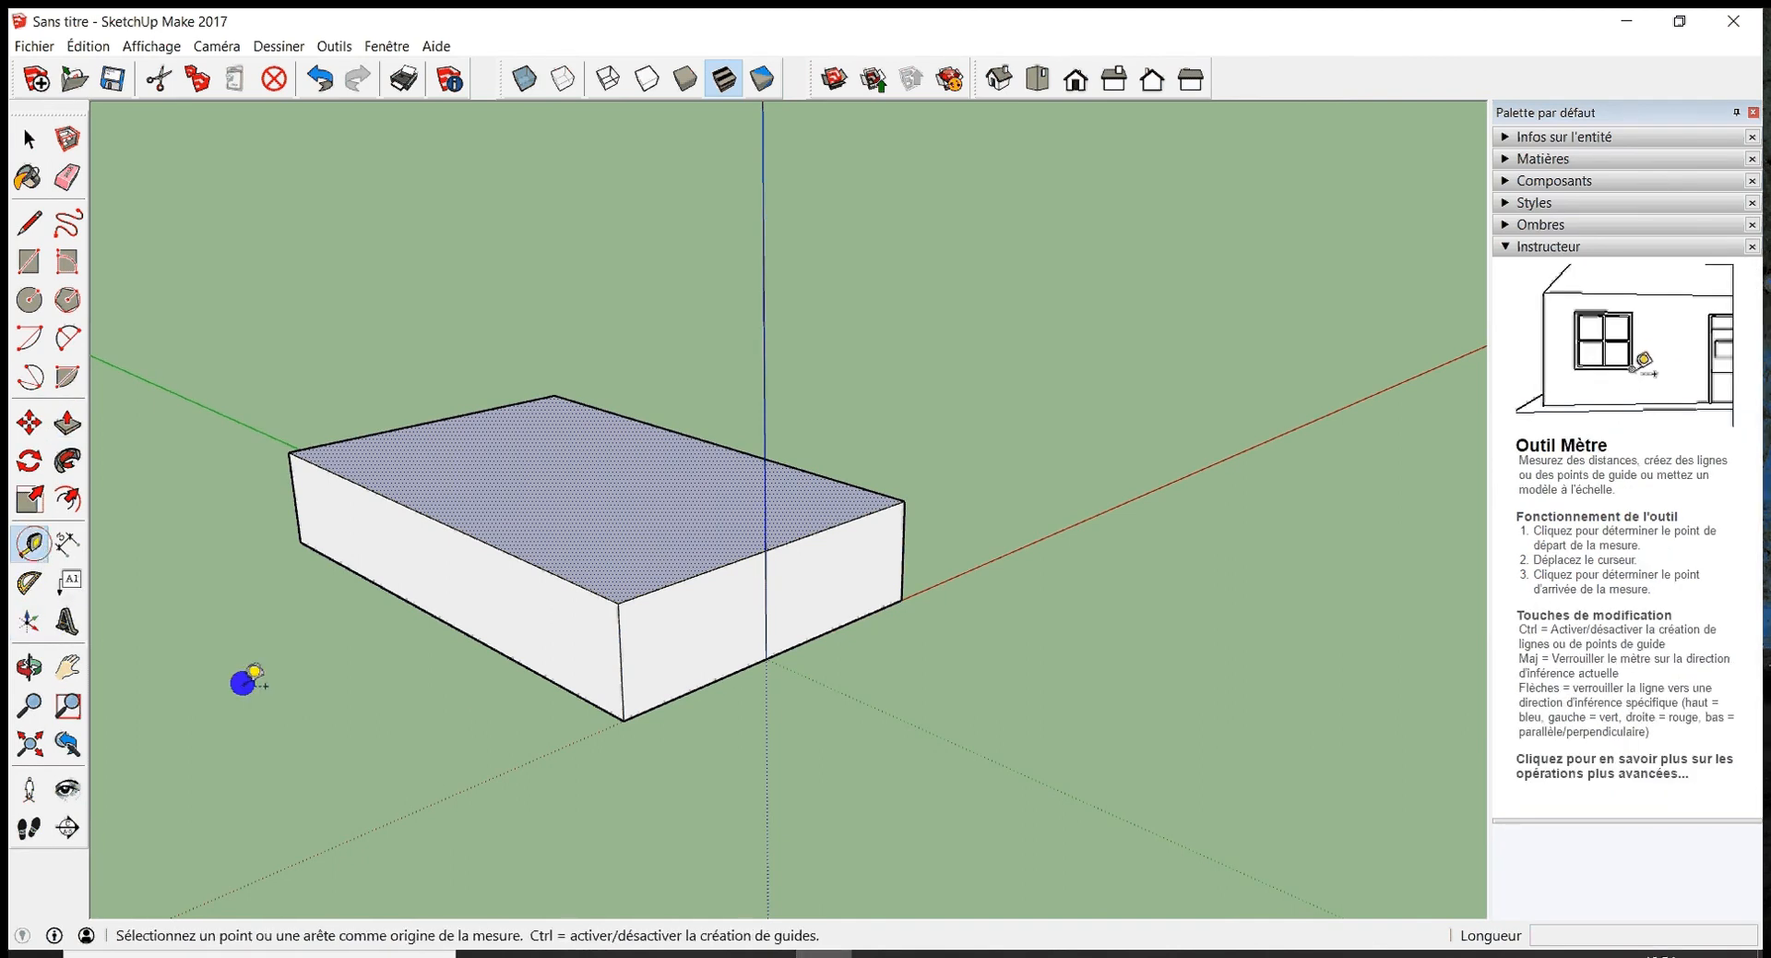
pyautogui.click(625, 717)
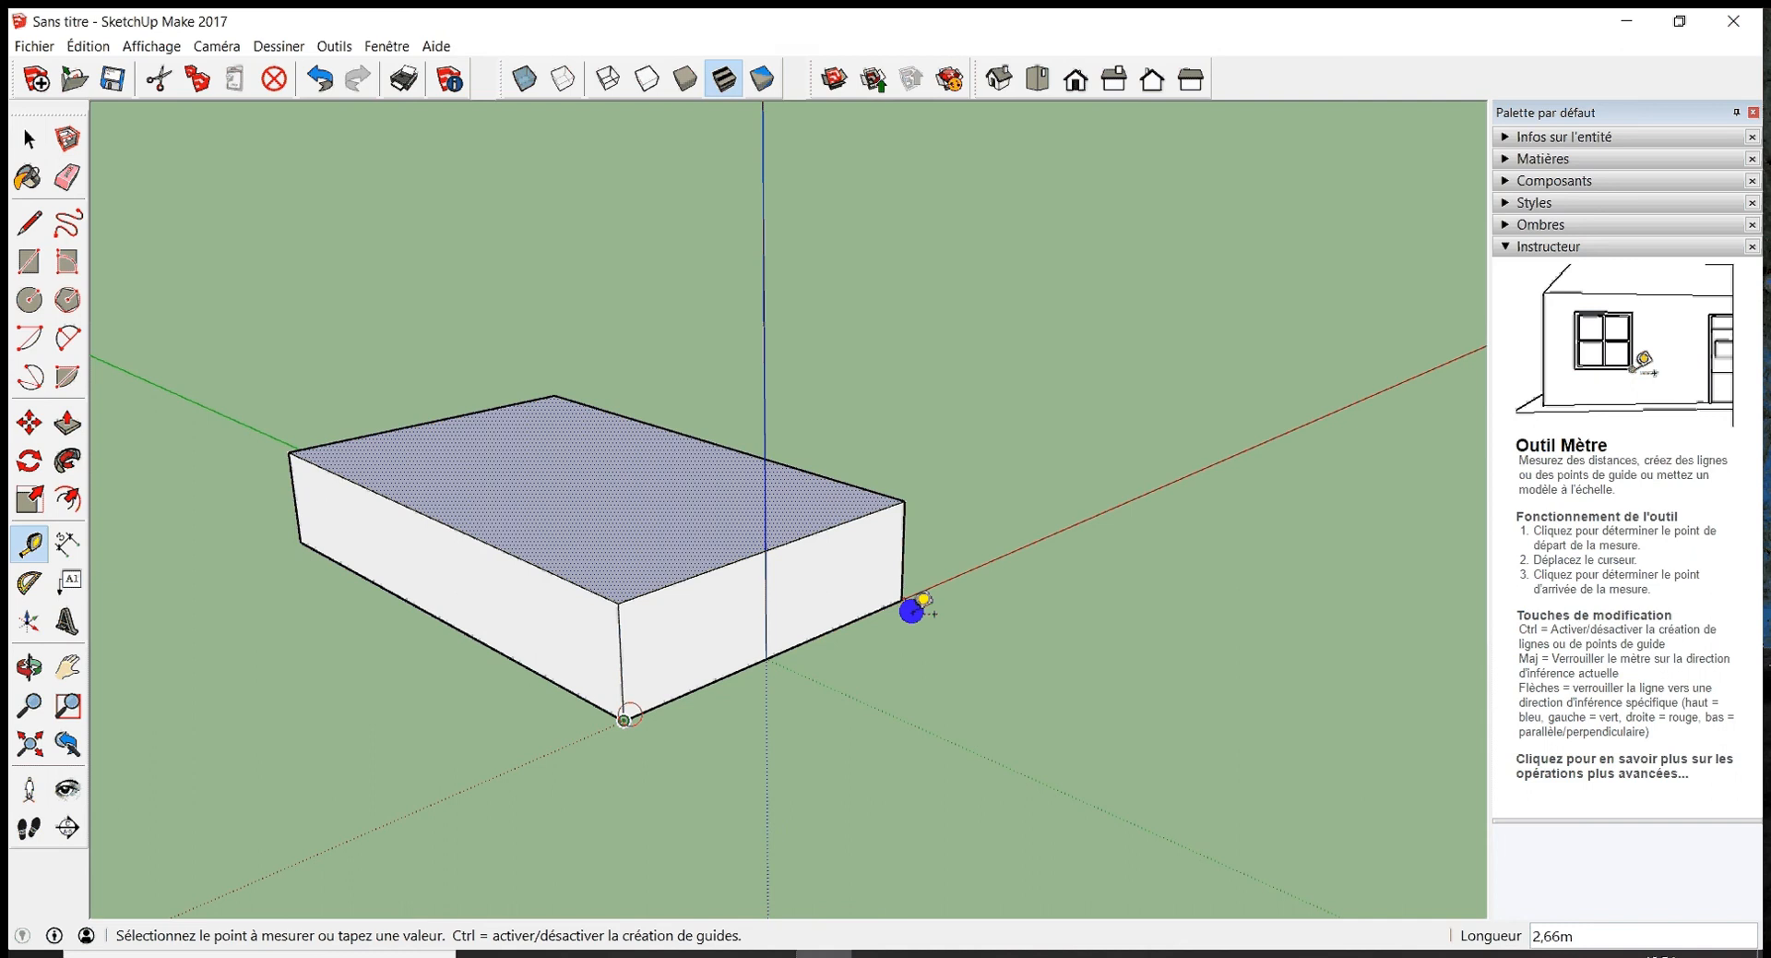
pyautogui.click(905, 601)
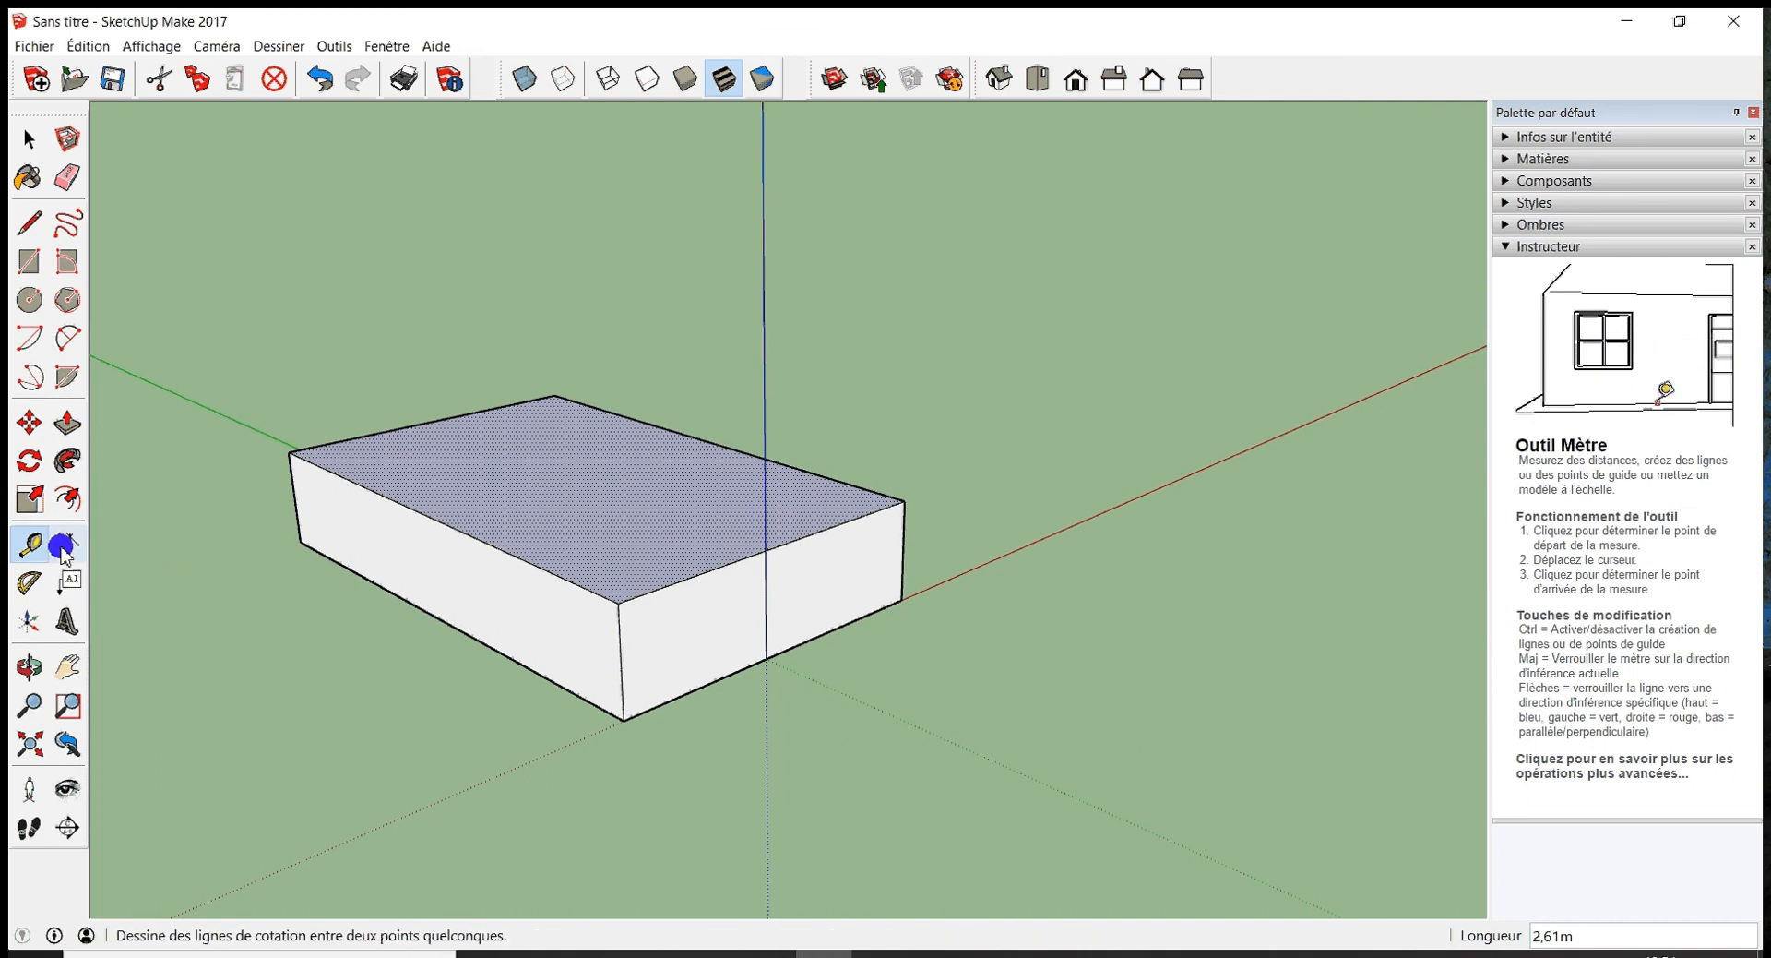
# - Orbit around the box to view its top and other long side, and pan the view slightly down
pyautogui.click(33, 672)
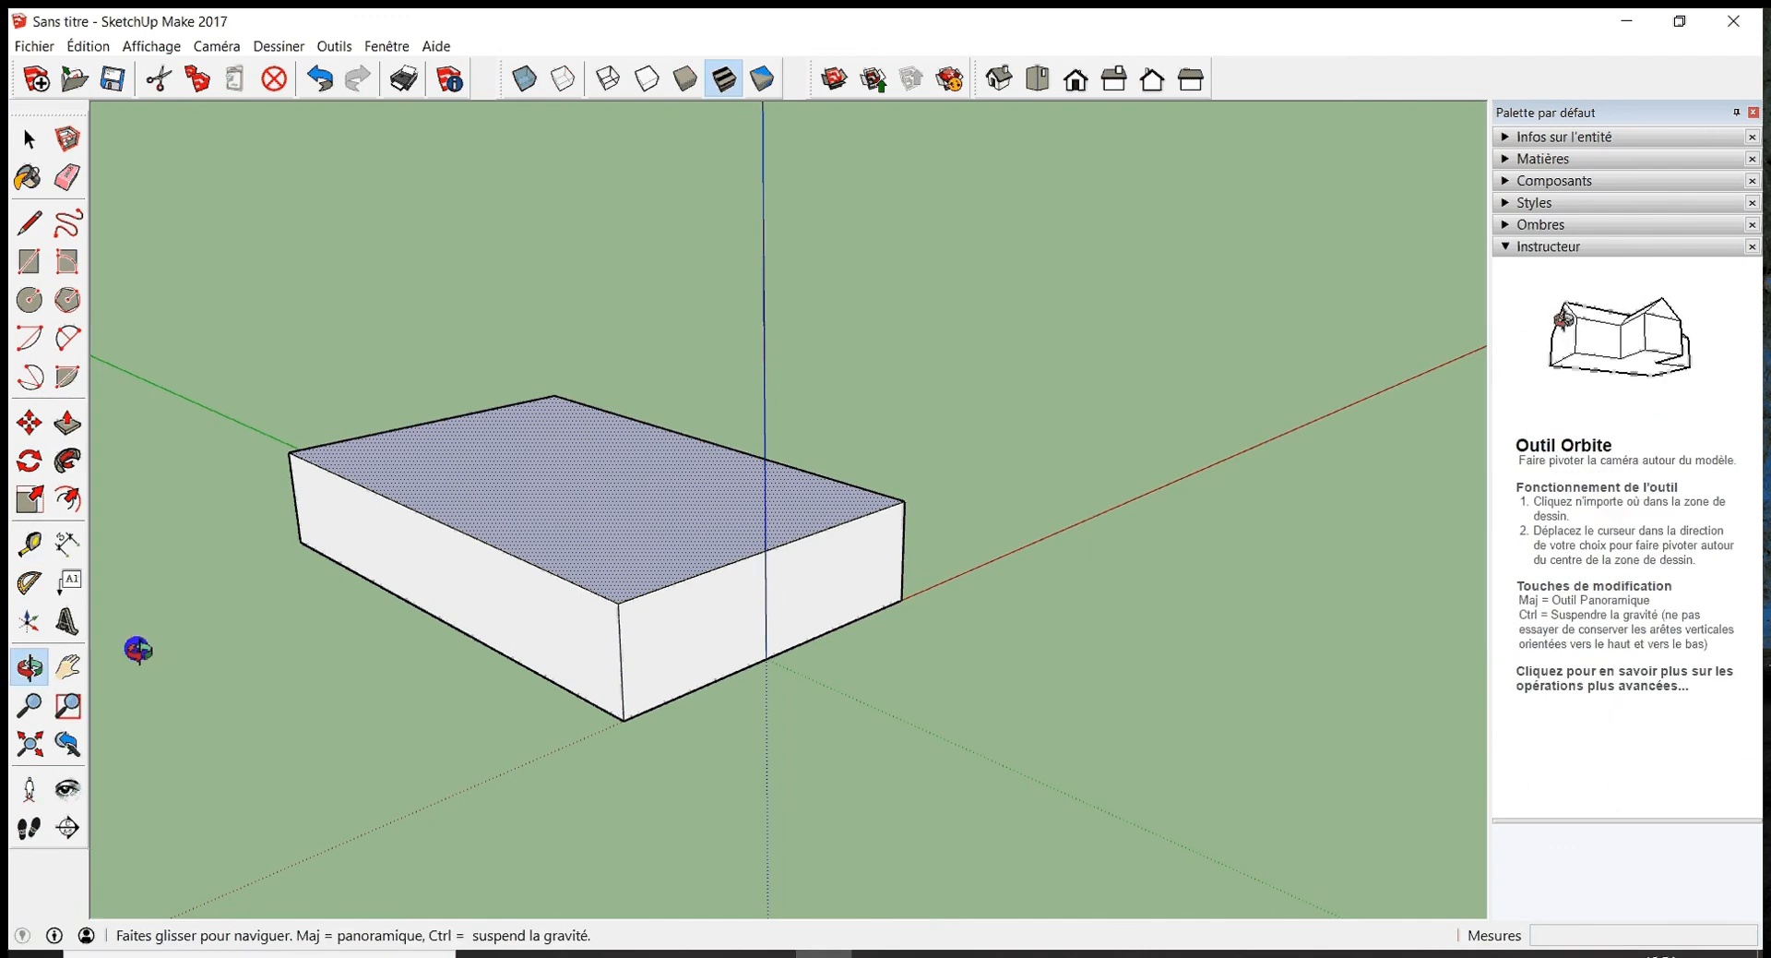
pyautogui.moveTo(577, 557); pyautogui.dragTo(548, 612)
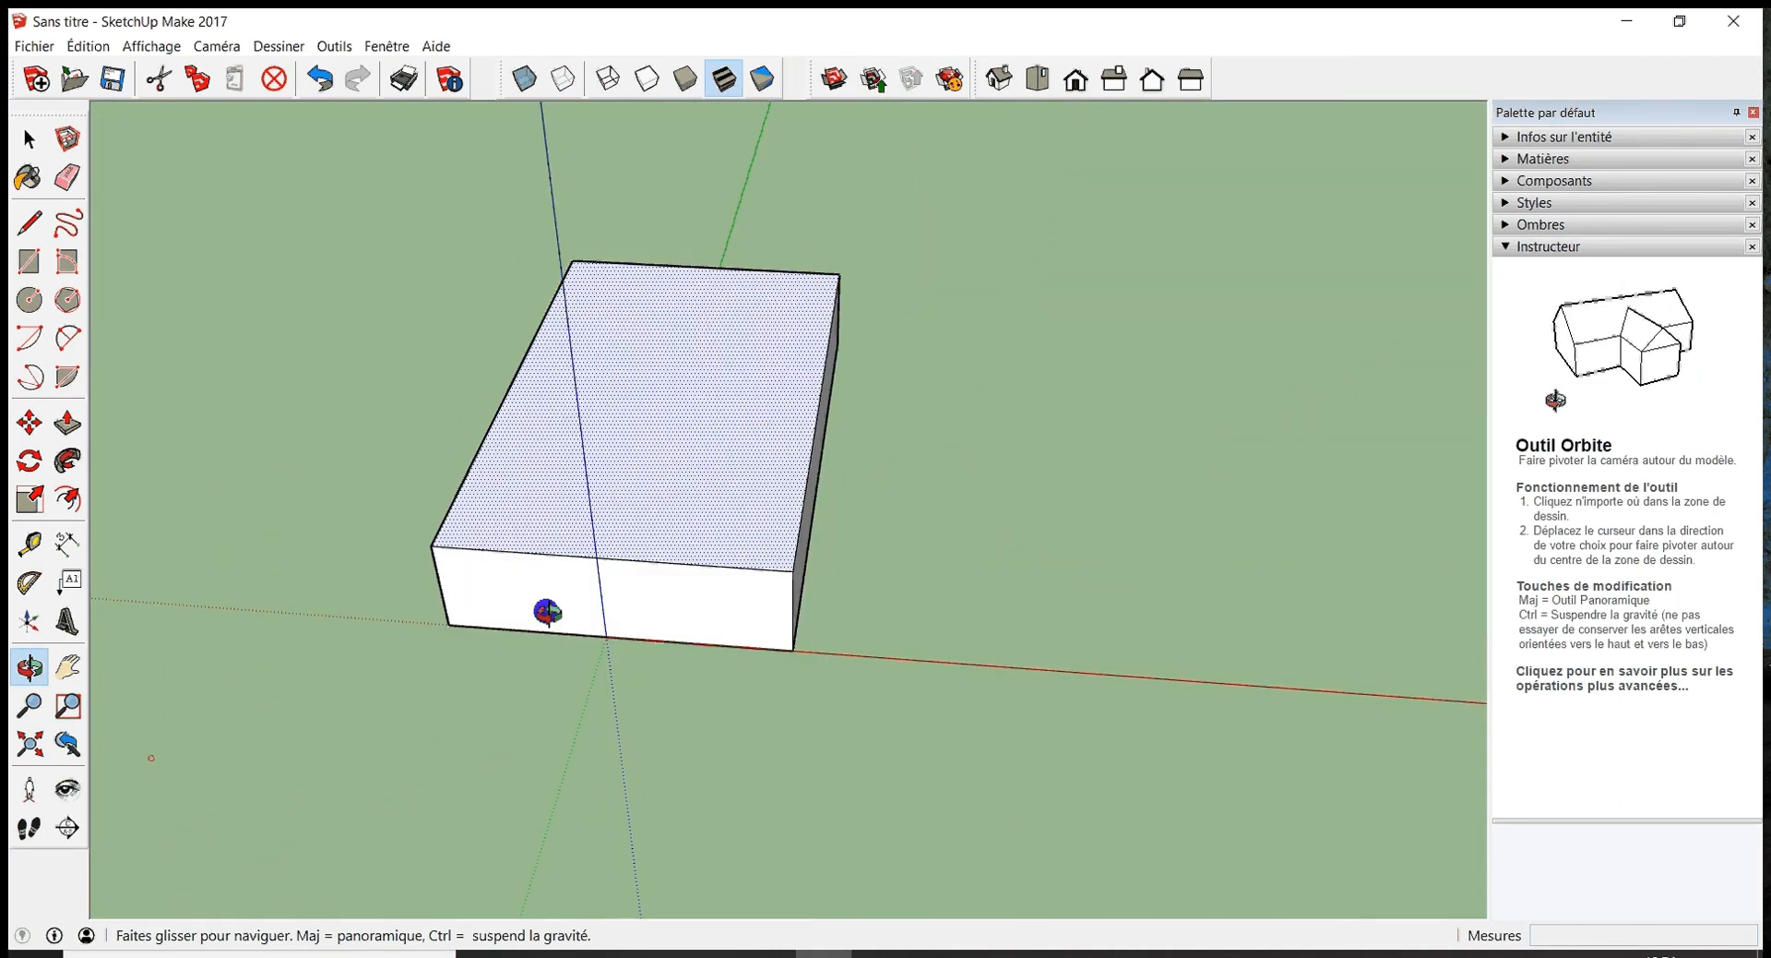
pyautogui.moveTo(917, 384); pyautogui.dragTo(565, 336)
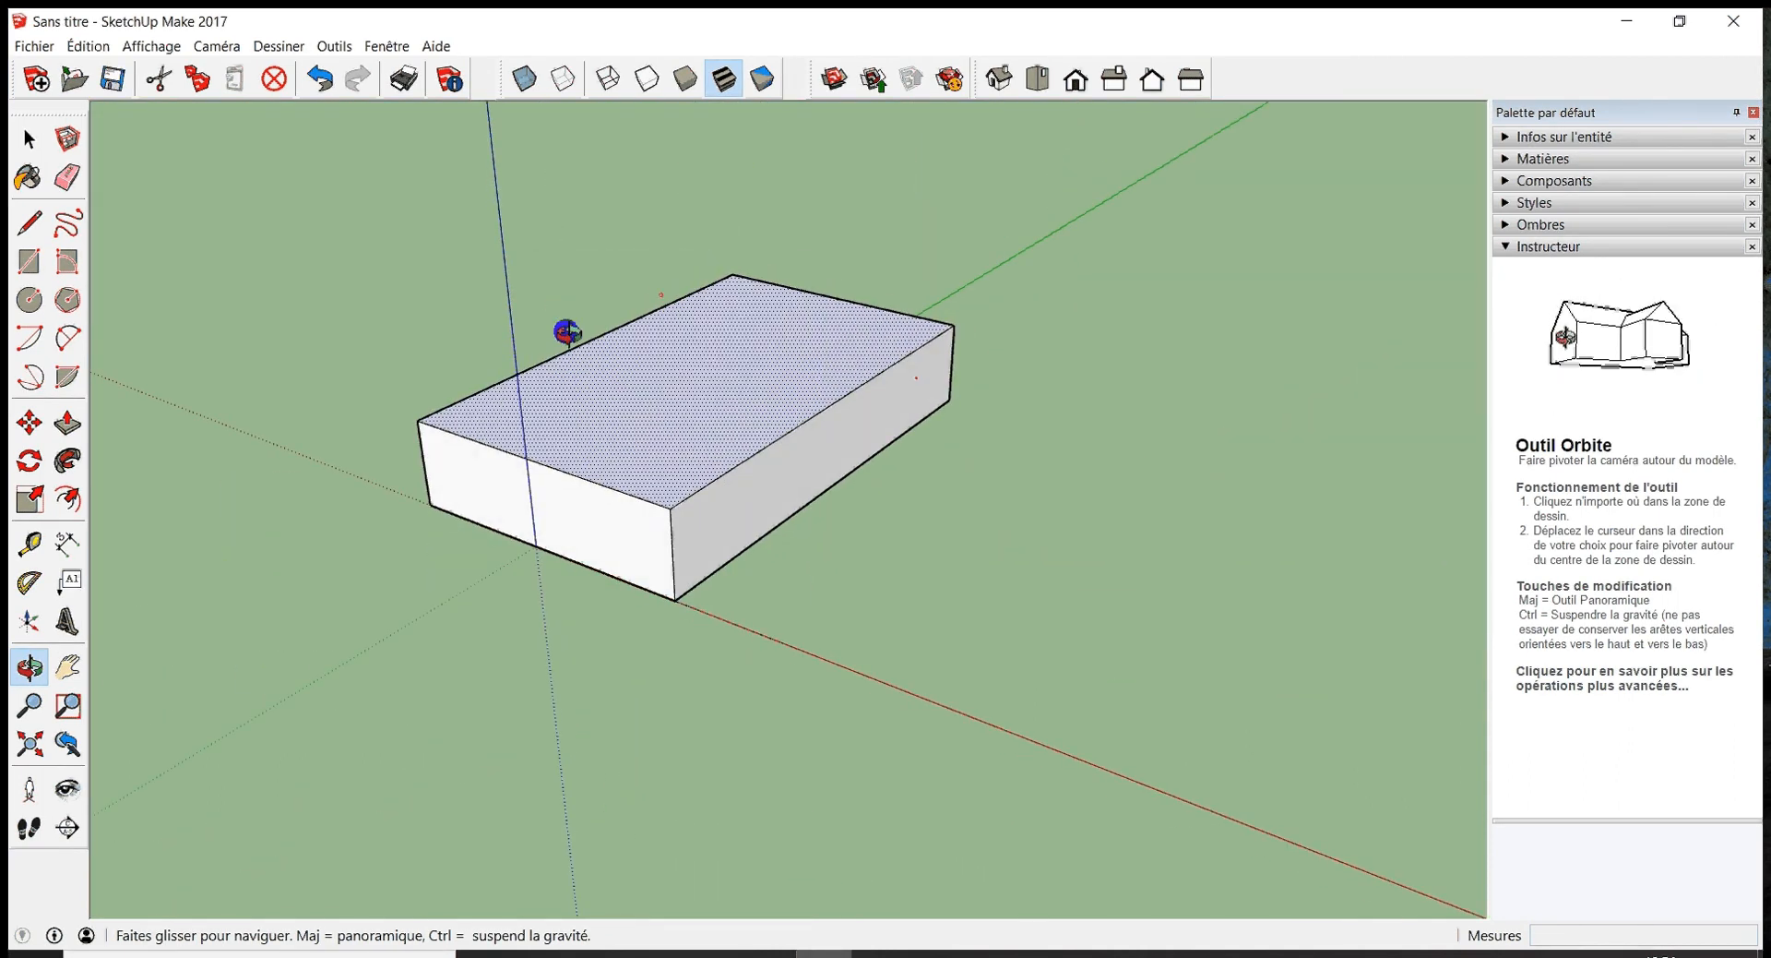
pyautogui.click(66, 669)
pyautogui.moveTo(927, 405); pyautogui.dragTo(945, 502)
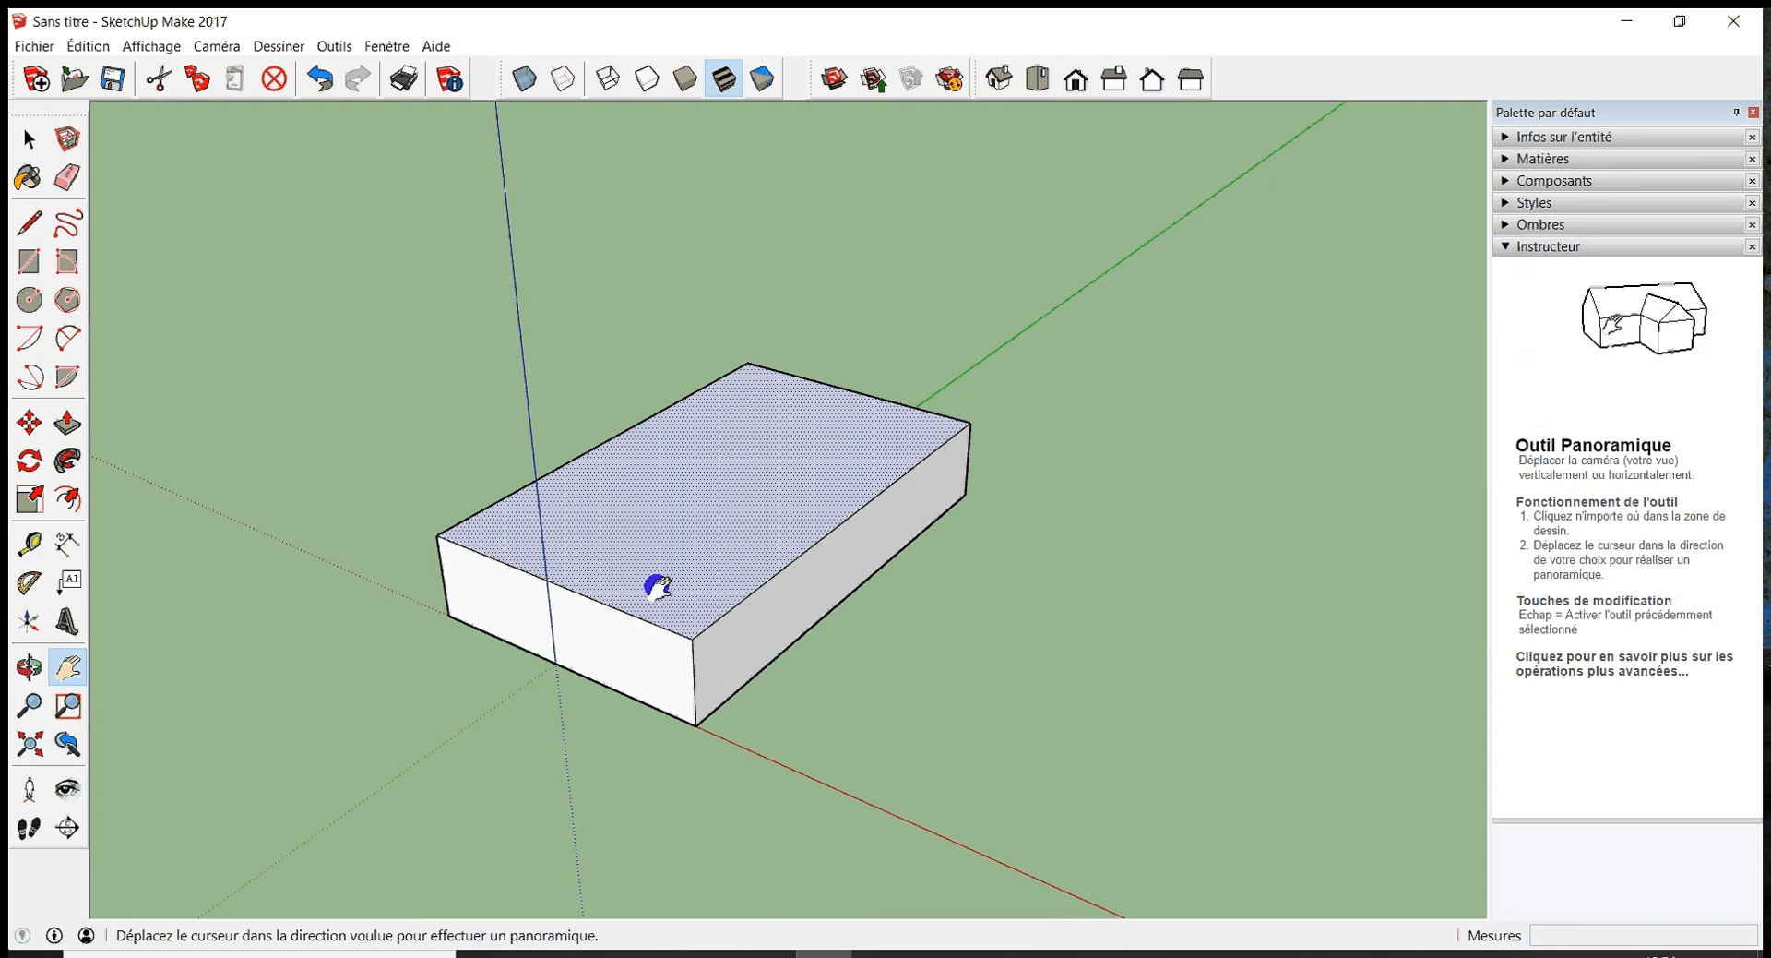
# - Zoom in and out on the box's near corner, fit the whole model with Zoom Extents, and zoom back out slightly
pyautogui.scroll(5, 716, 639)
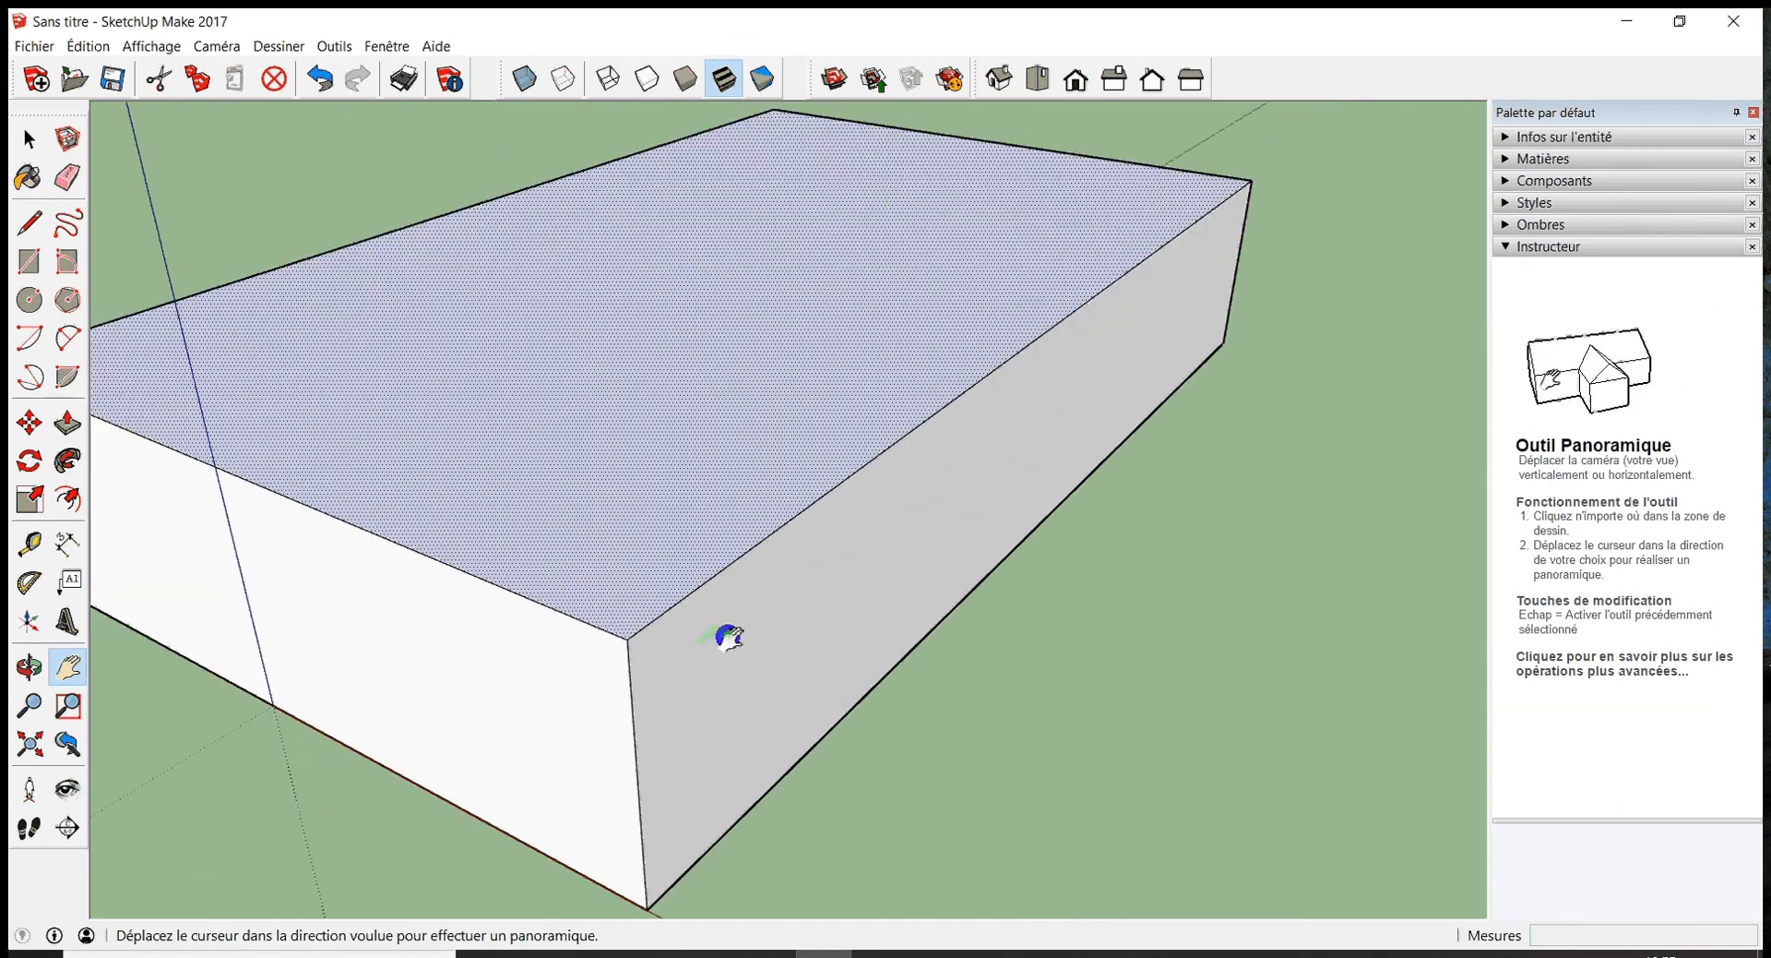
pyautogui.scroll(2, 729, 637)
pyautogui.scroll(-4, 731, 636)
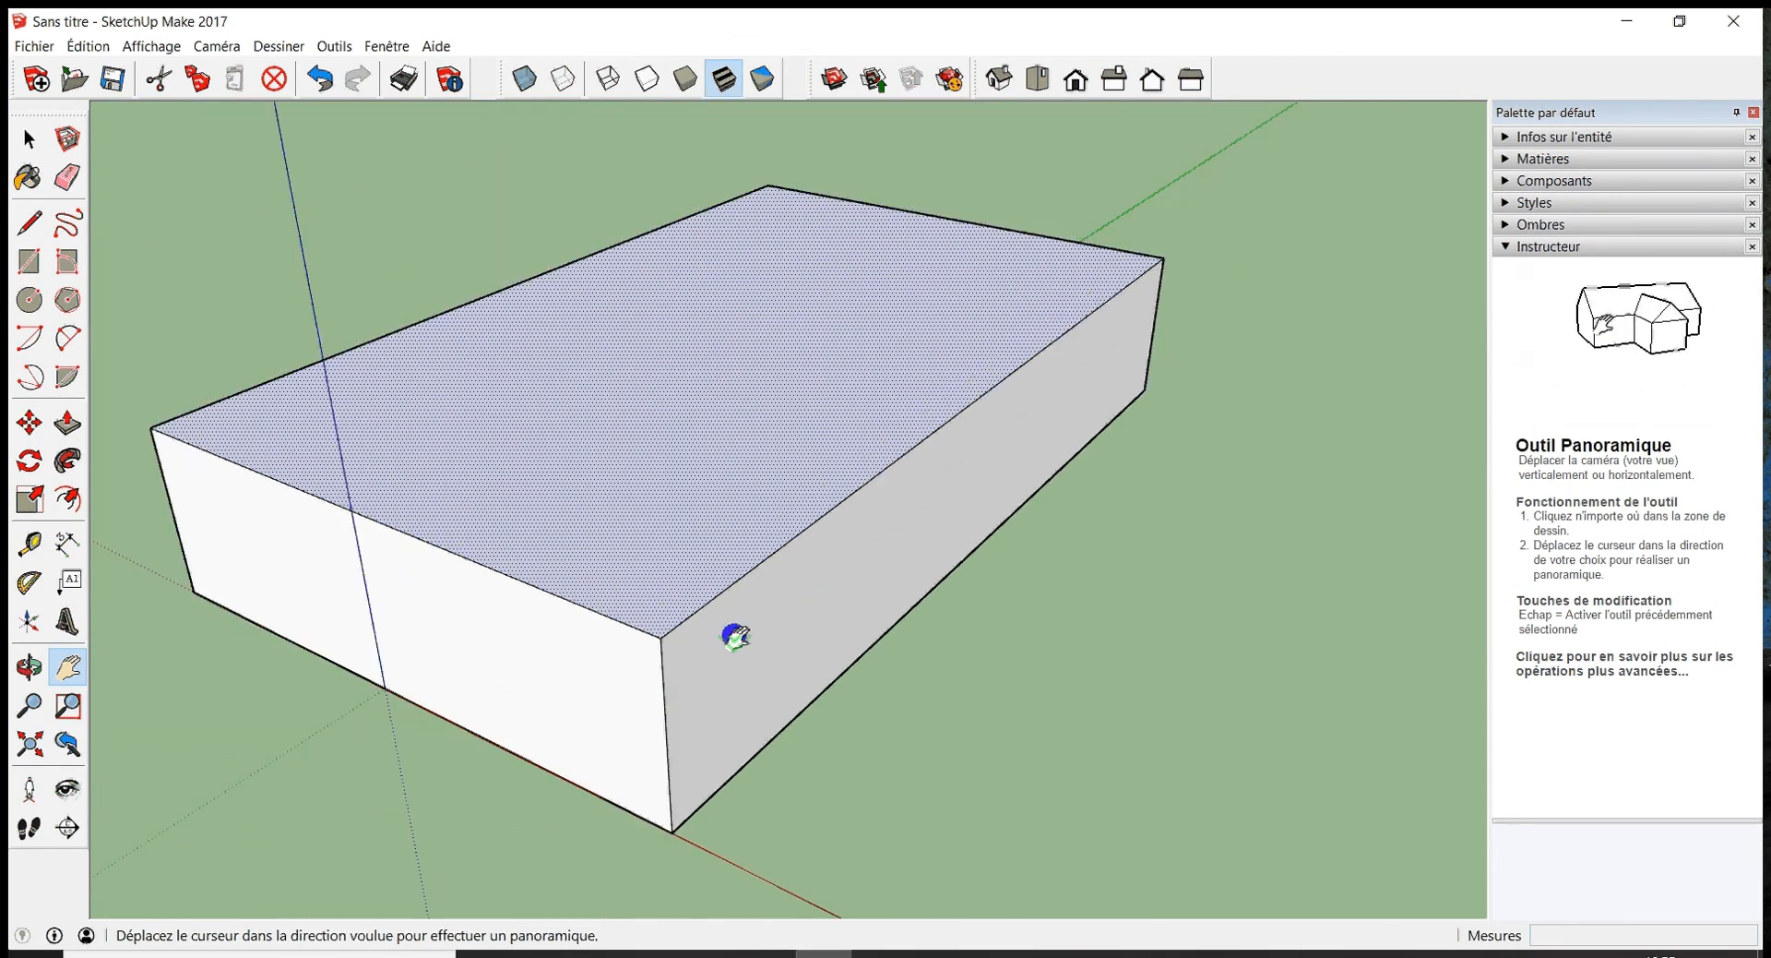
pyautogui.scroll(5, 735, 637)
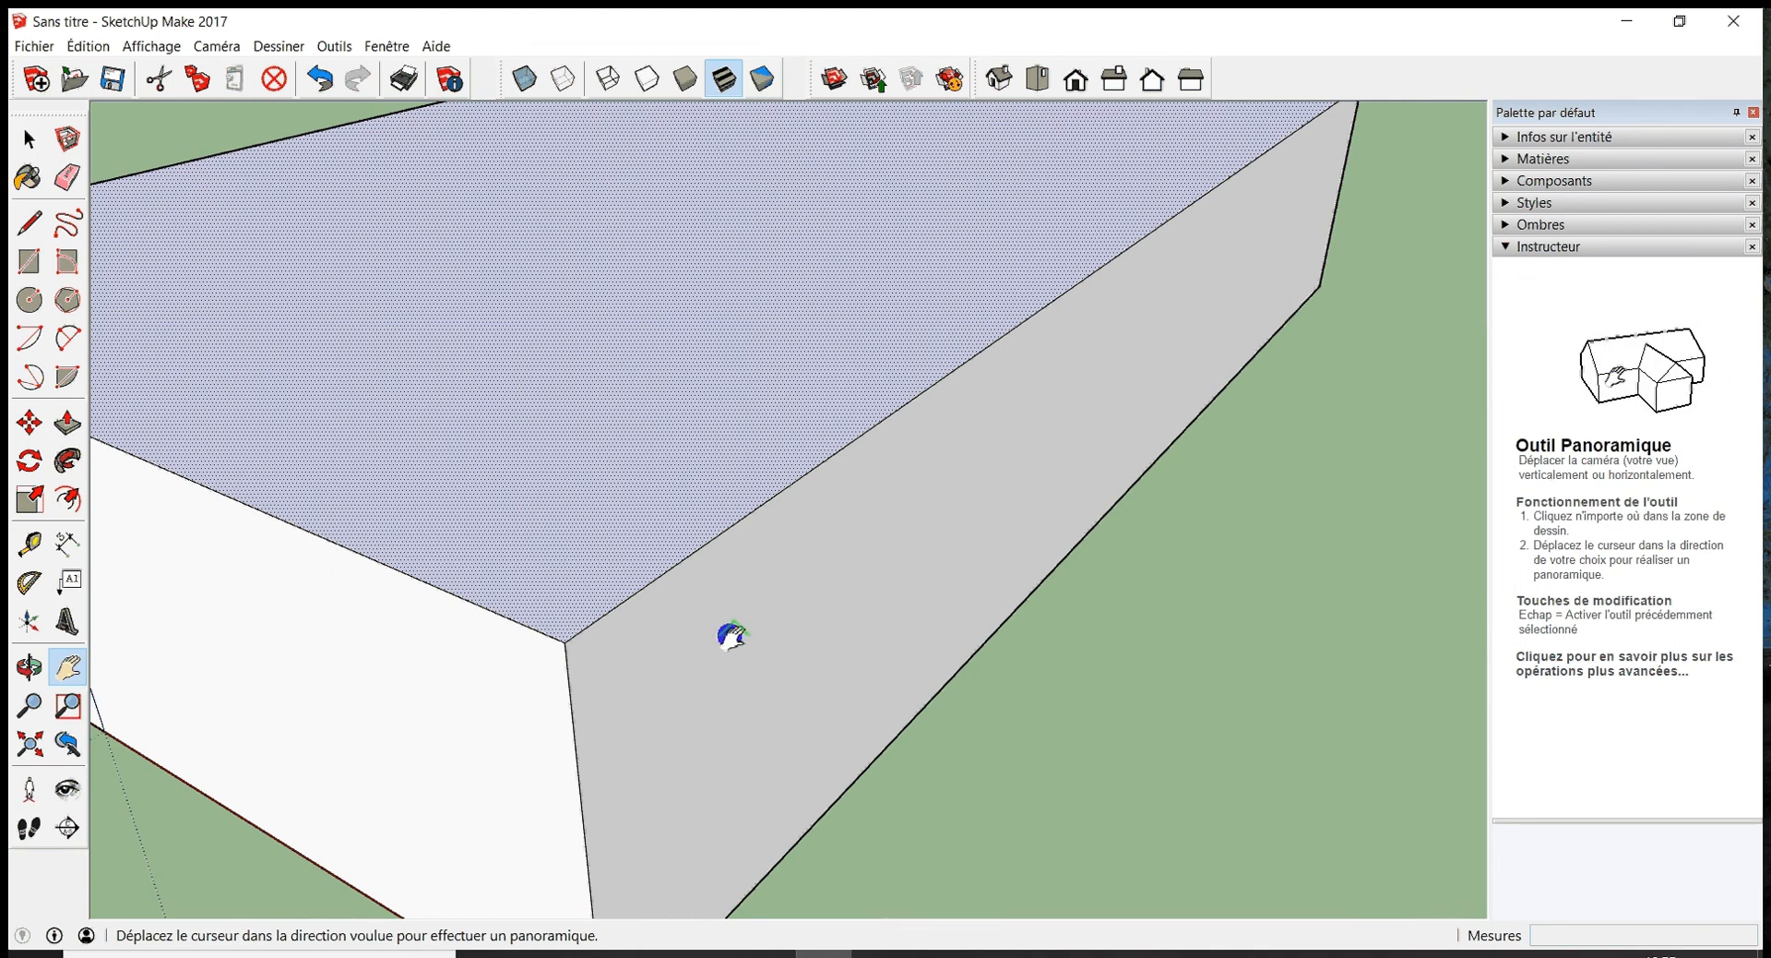
pyautogui.click(29, 747)
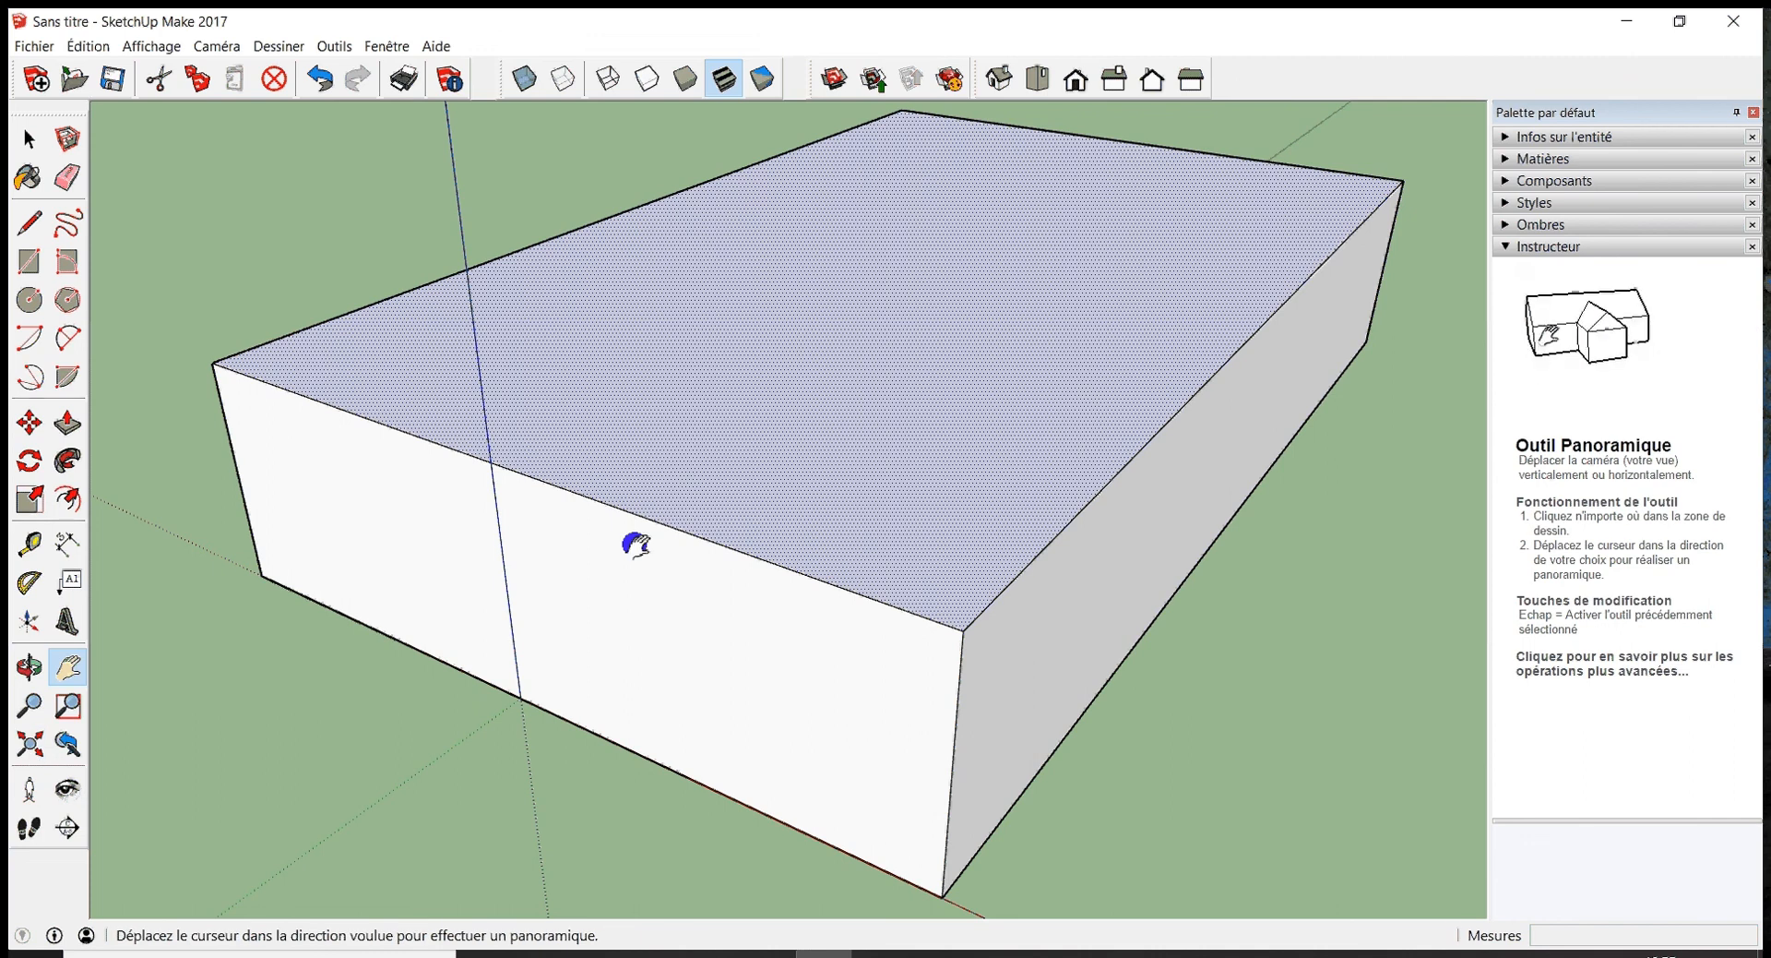
pyautogui.scroll(-3, 636, 545)
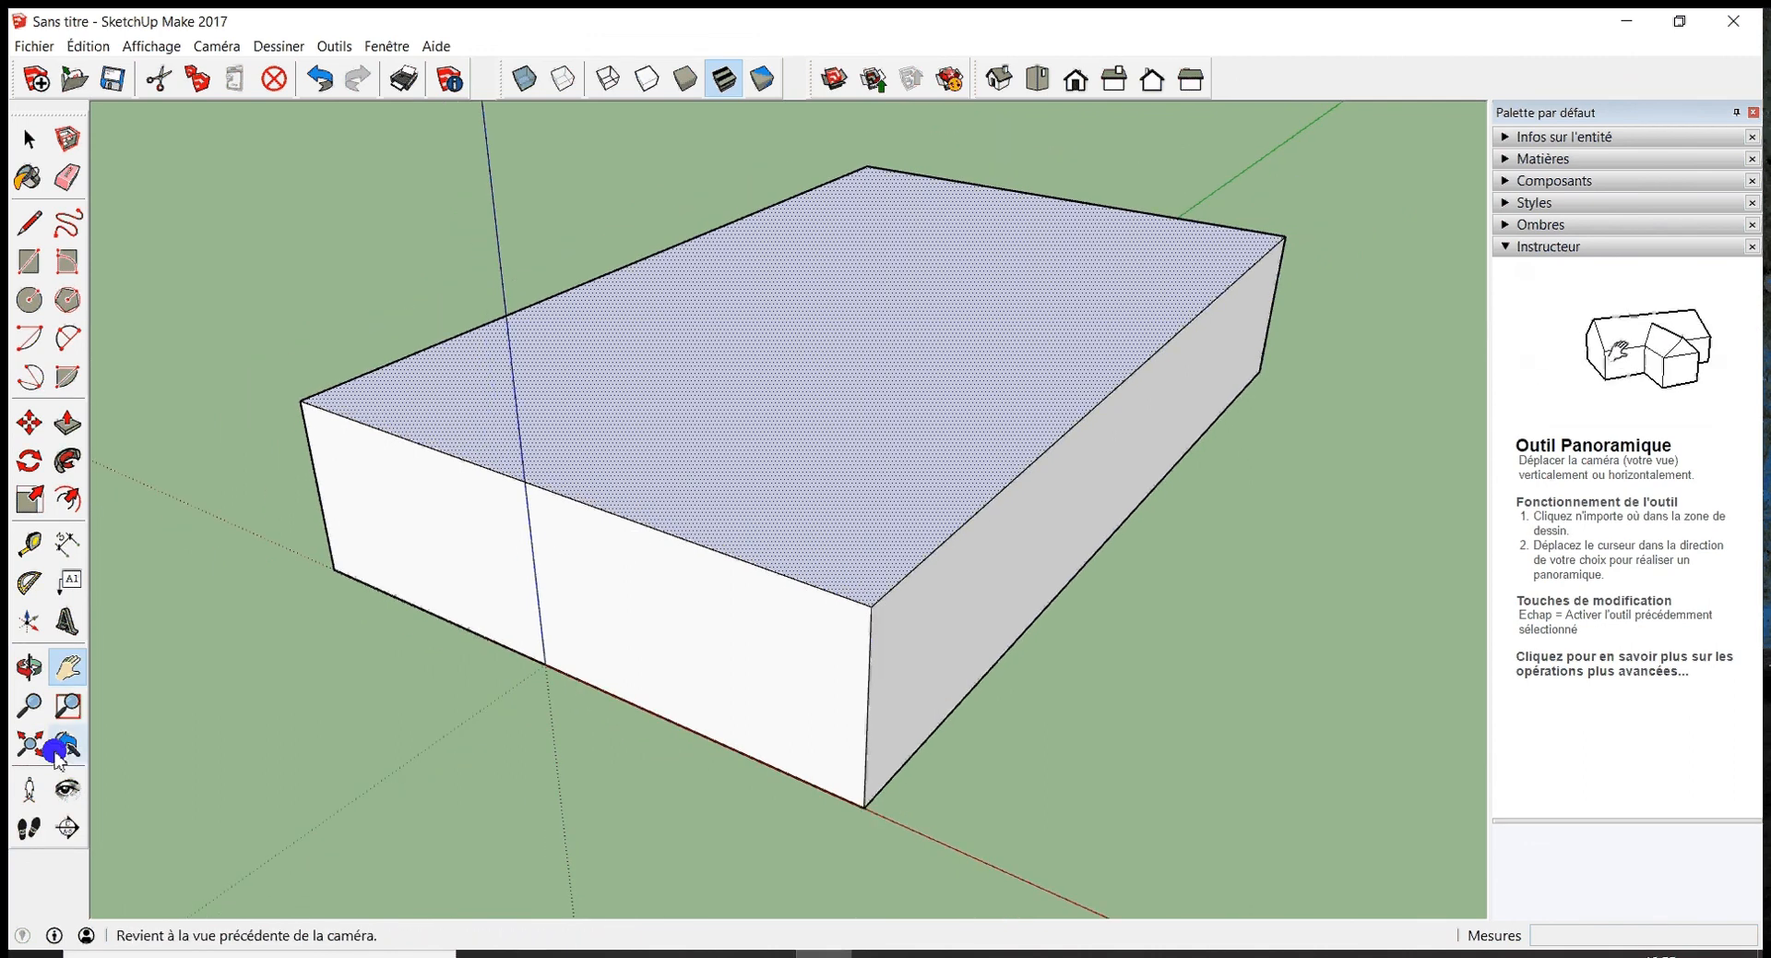